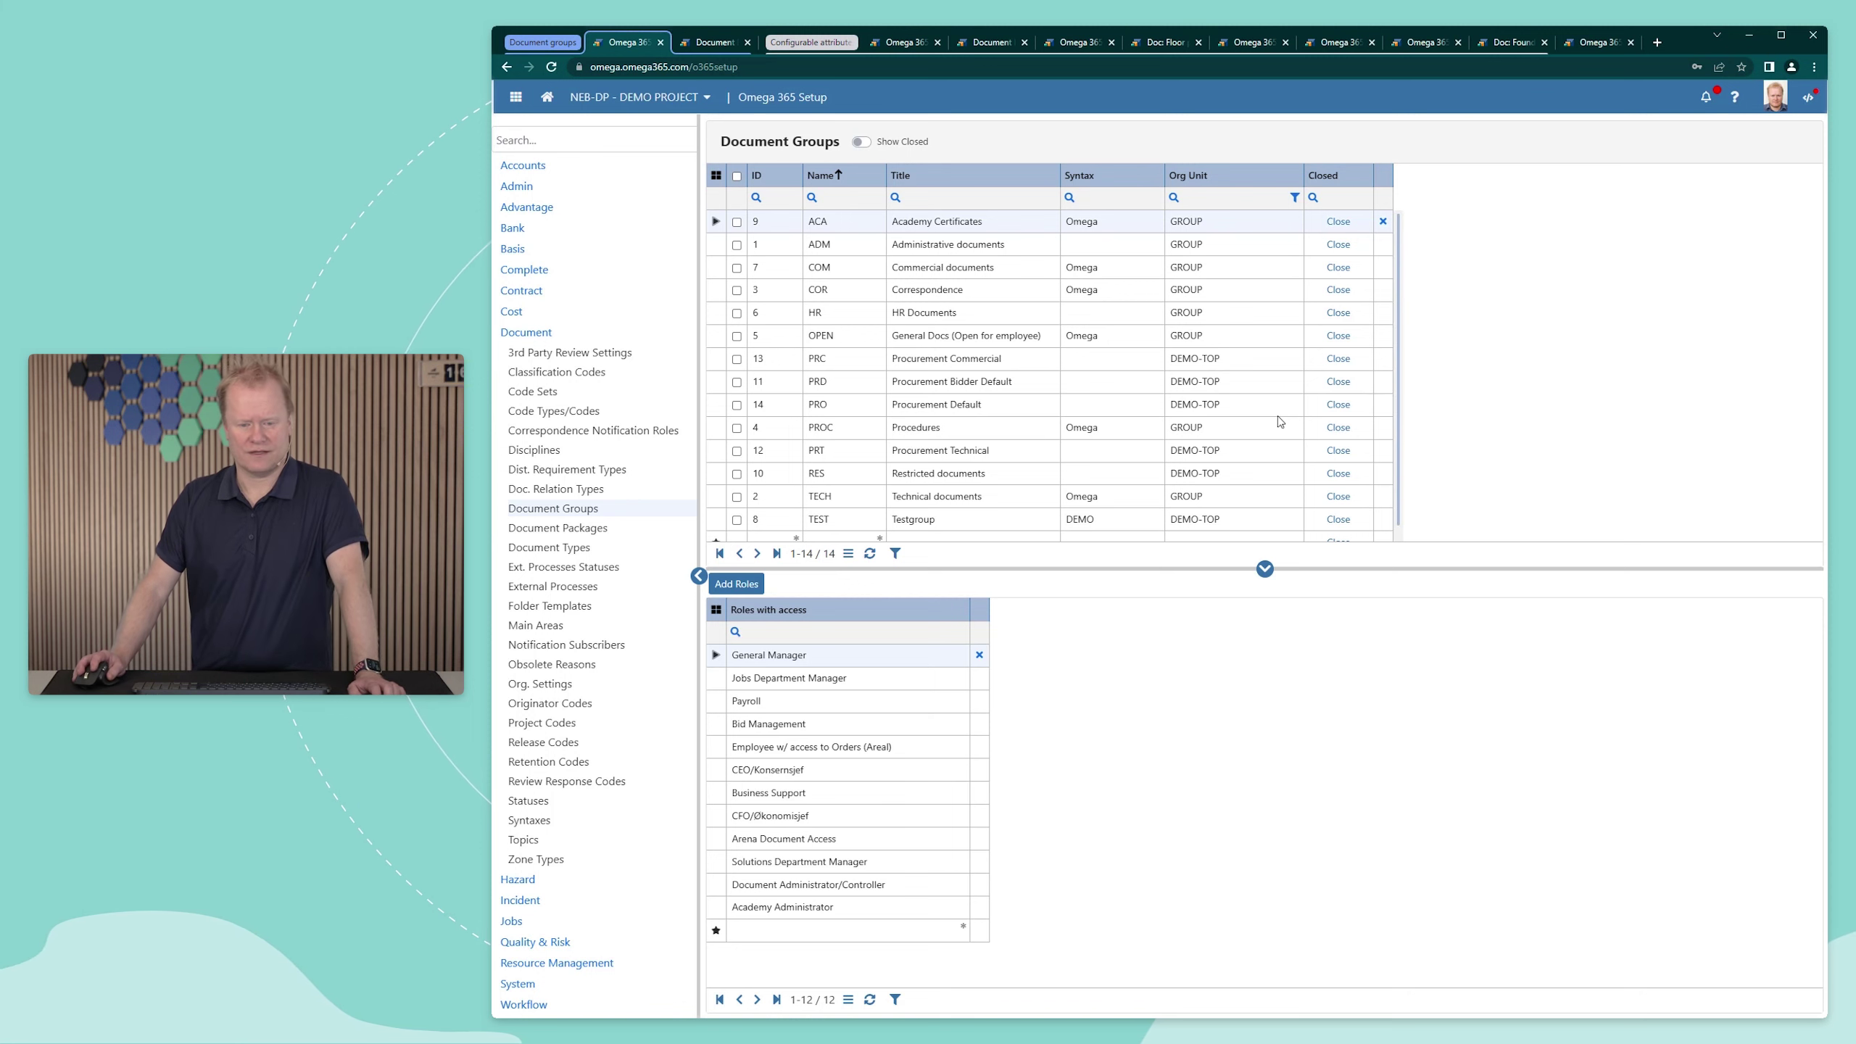
# Step: Open the Document Types setup and review its columns, including the syntax choices for the ANB Bid Document type
pyautogui.click(563, 554)
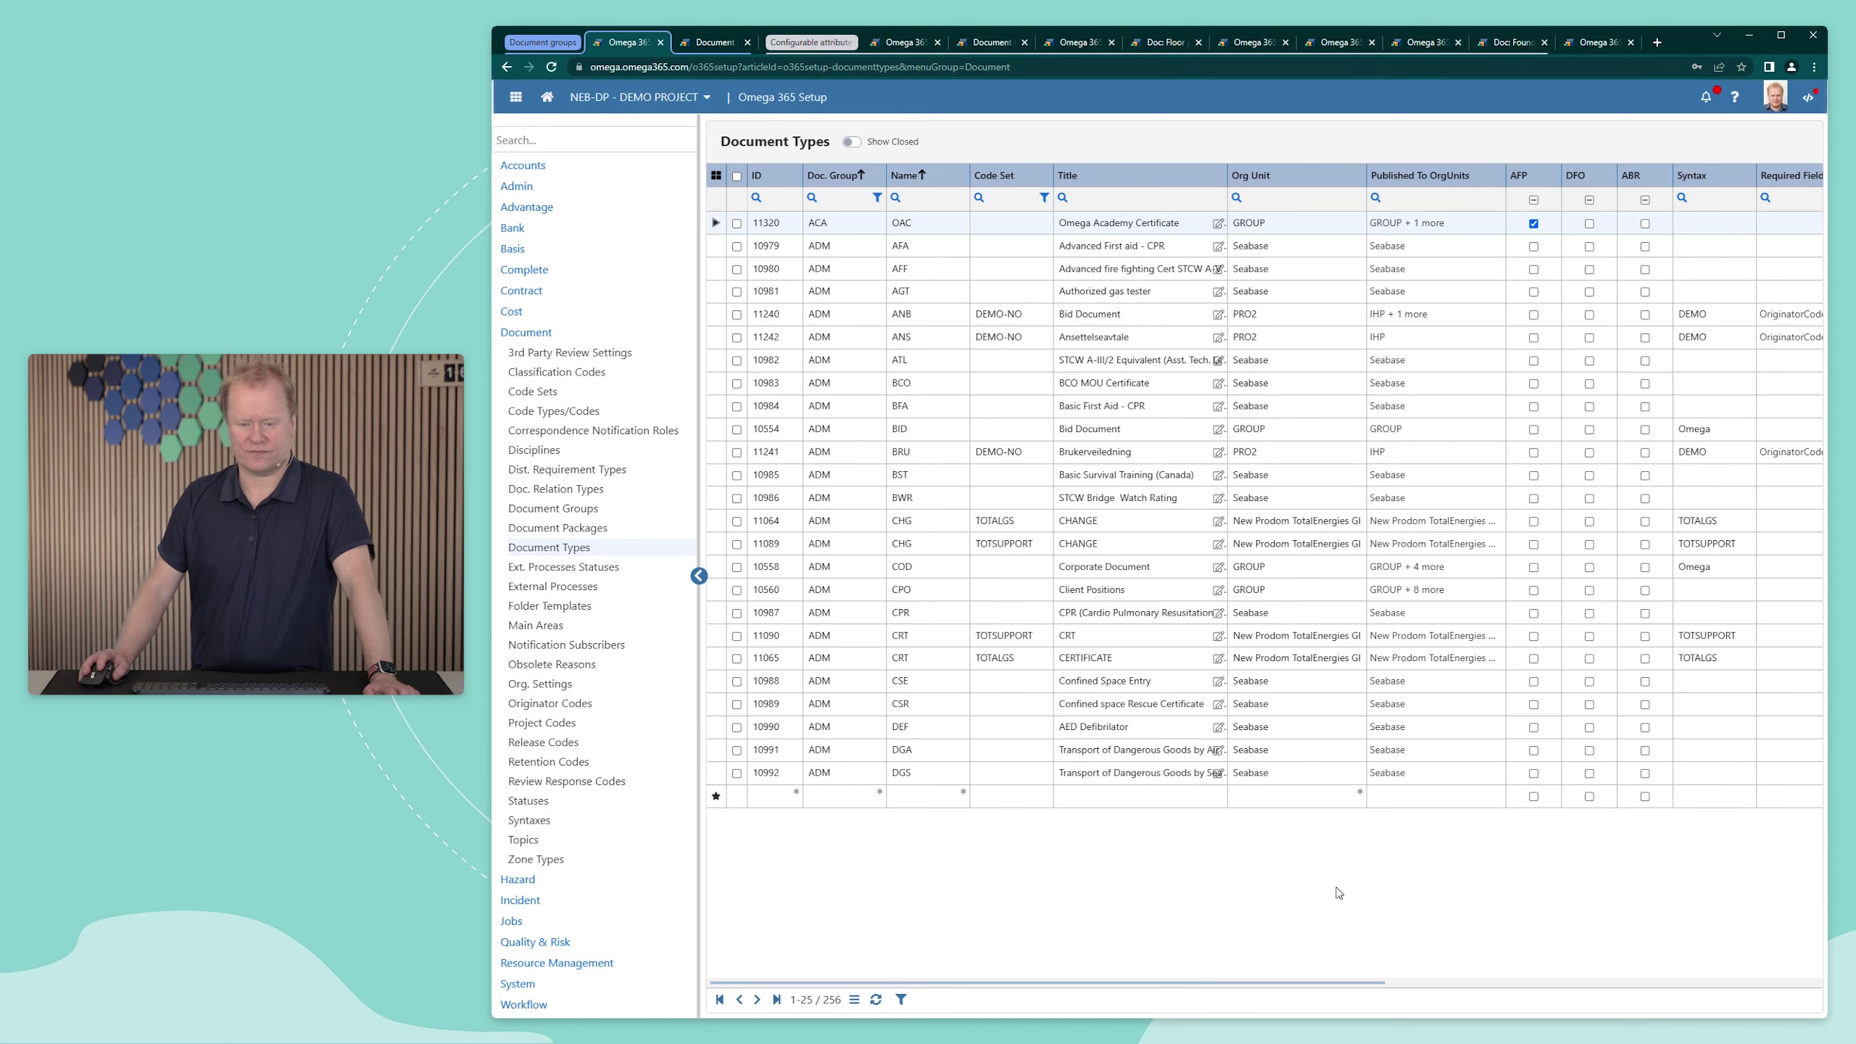
pyautogui.moveTo(1348, 983); pyautogui.dragTo(1608, 983)
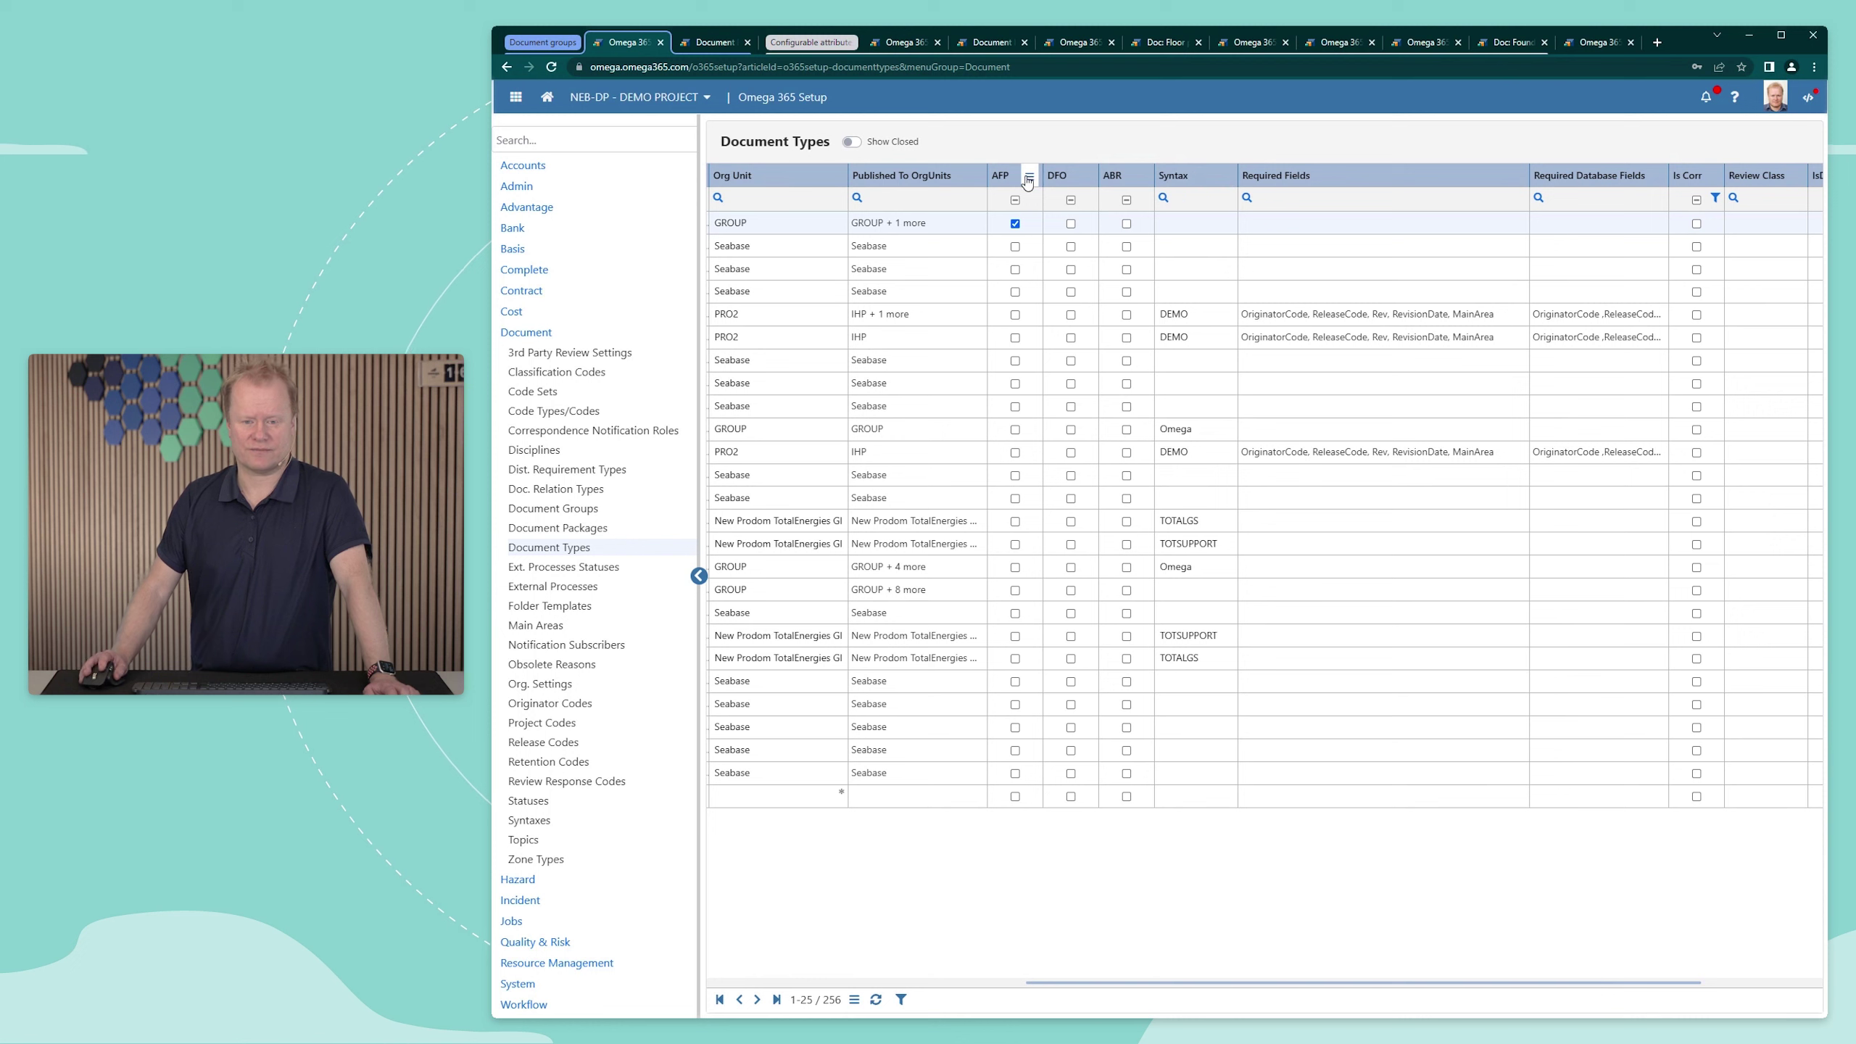
pyautogui.moveTo(999, 181)
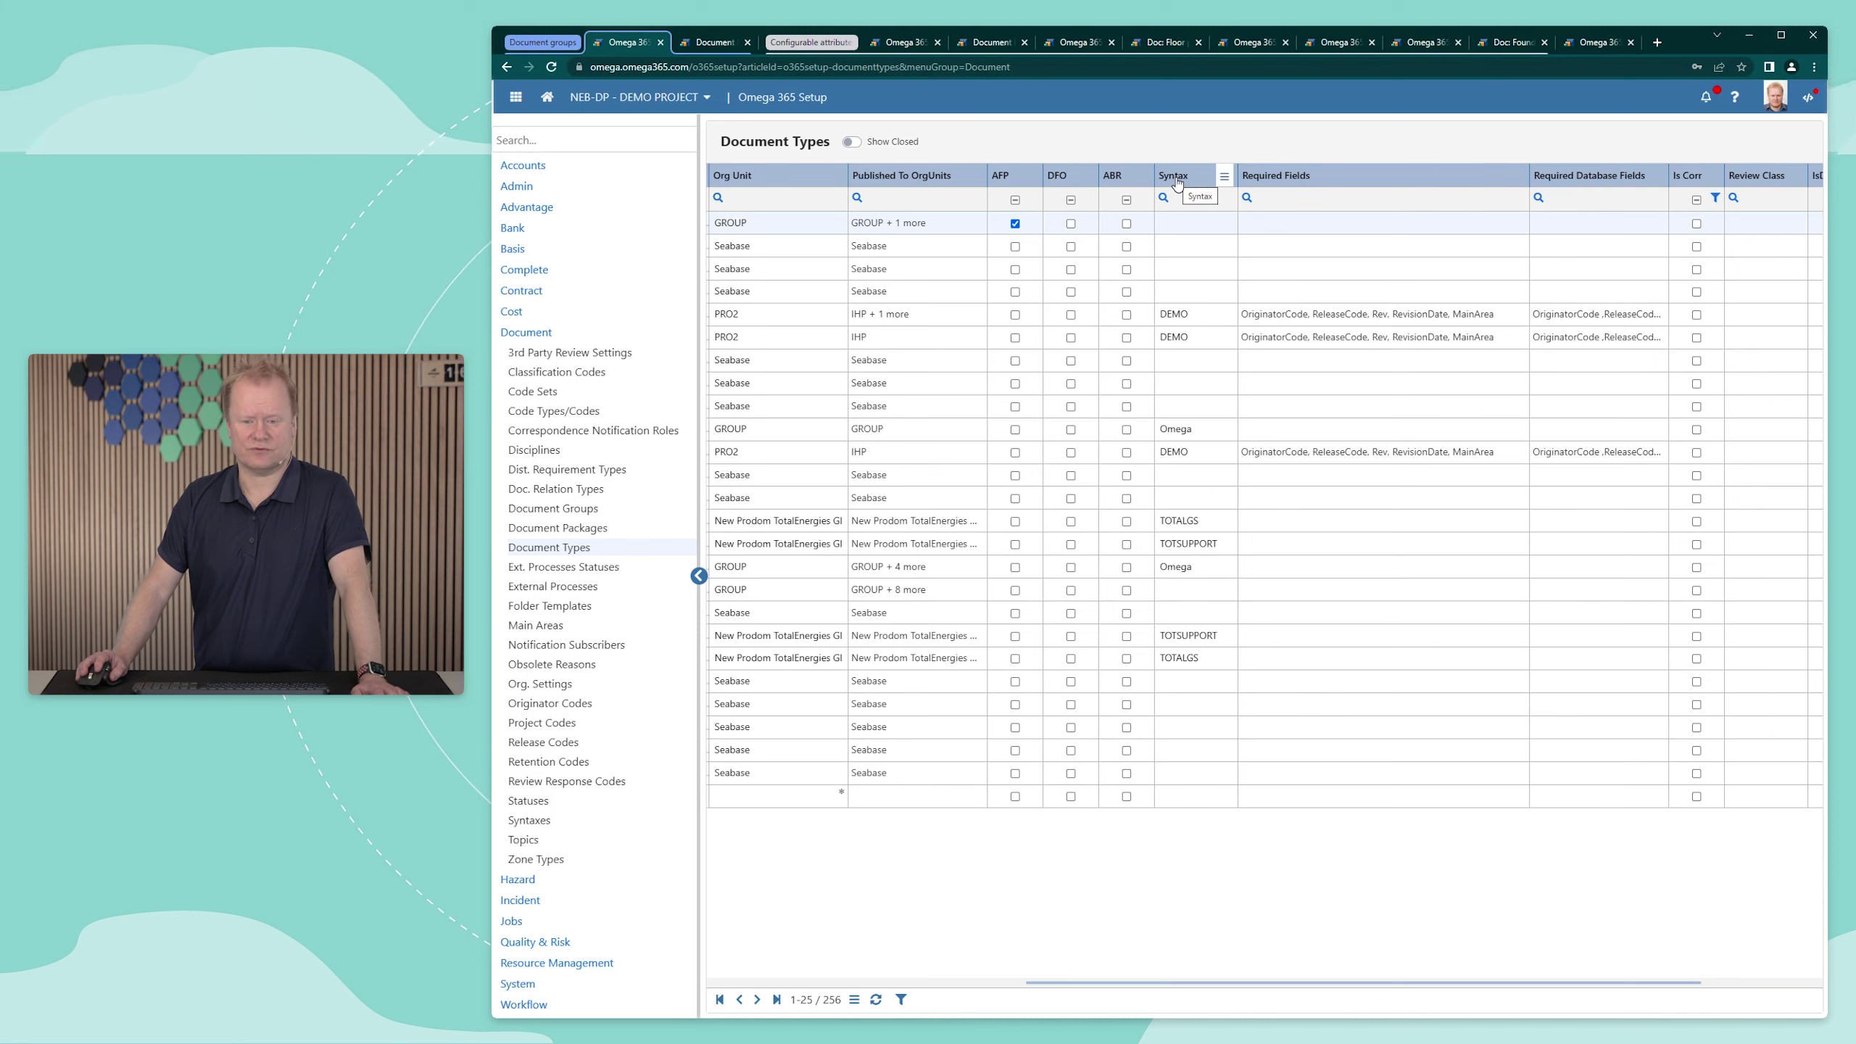
pyautogui.click(1198, 316)
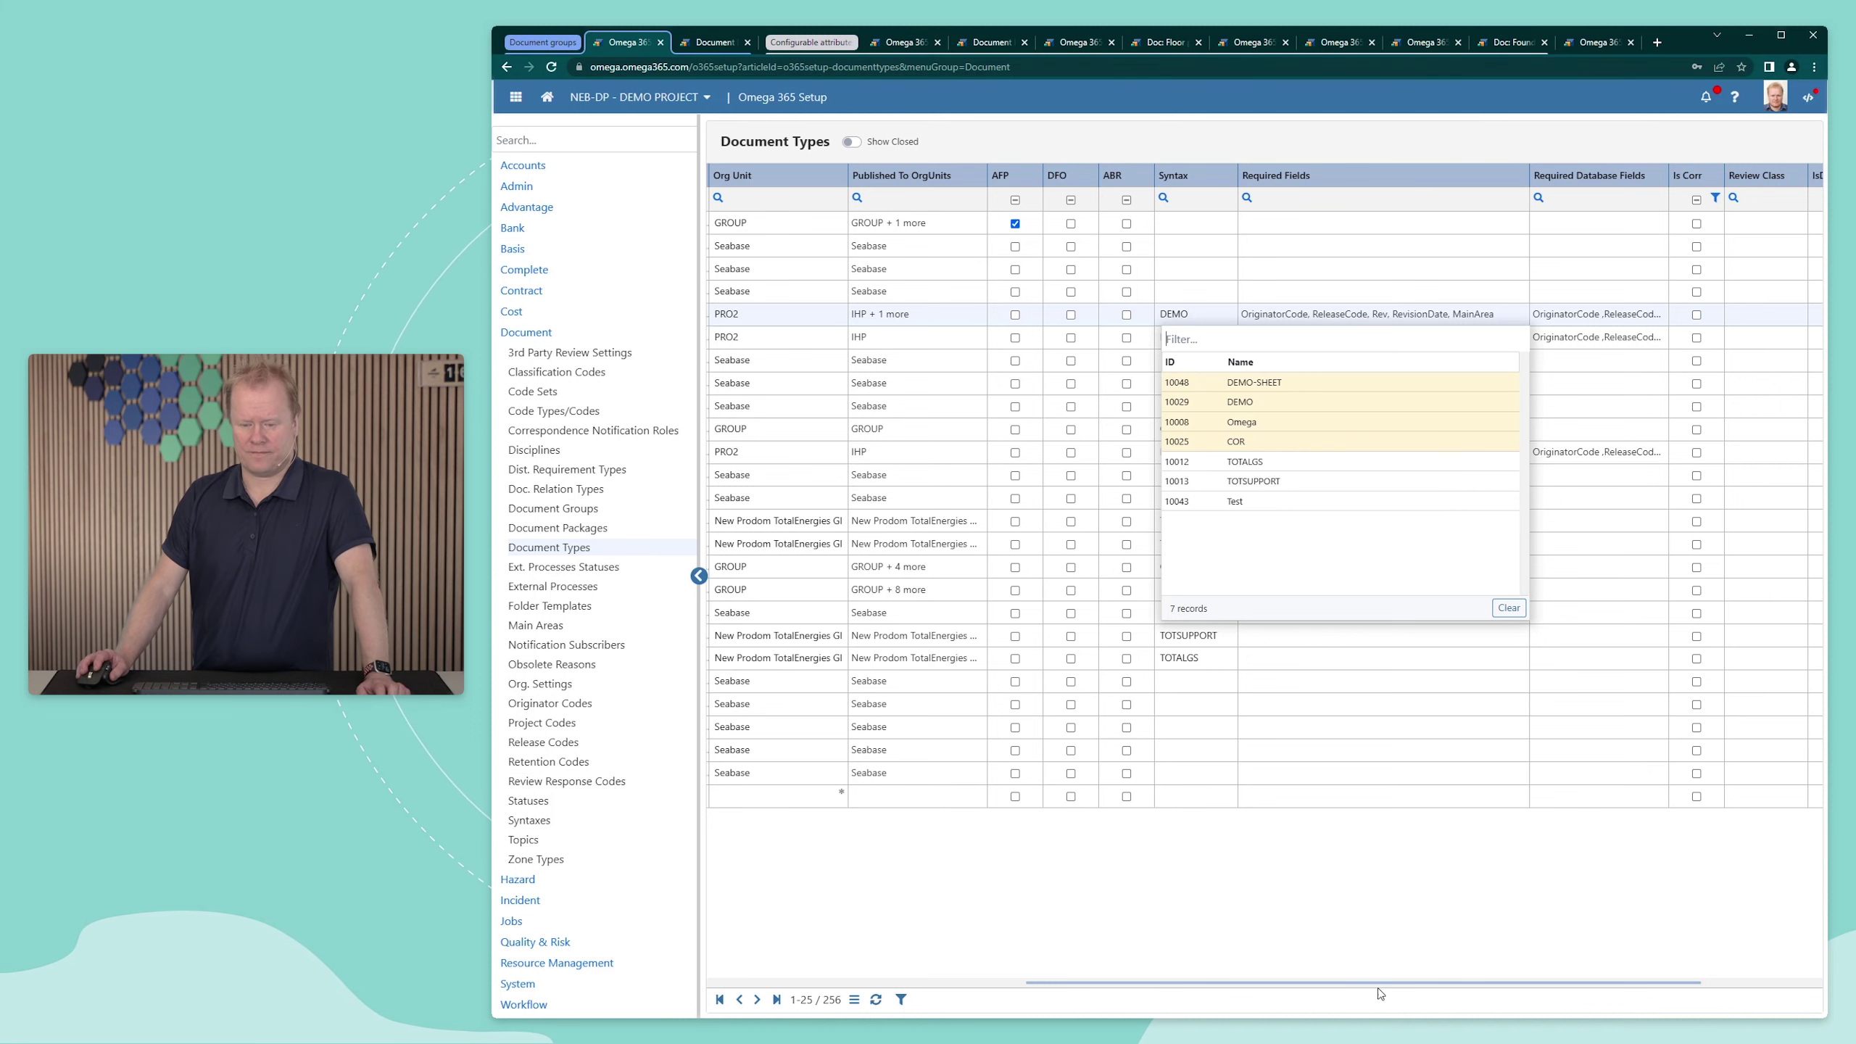
pyautogui.moveTo(1473, 984); pyautogui.dragTo(1590, 987)
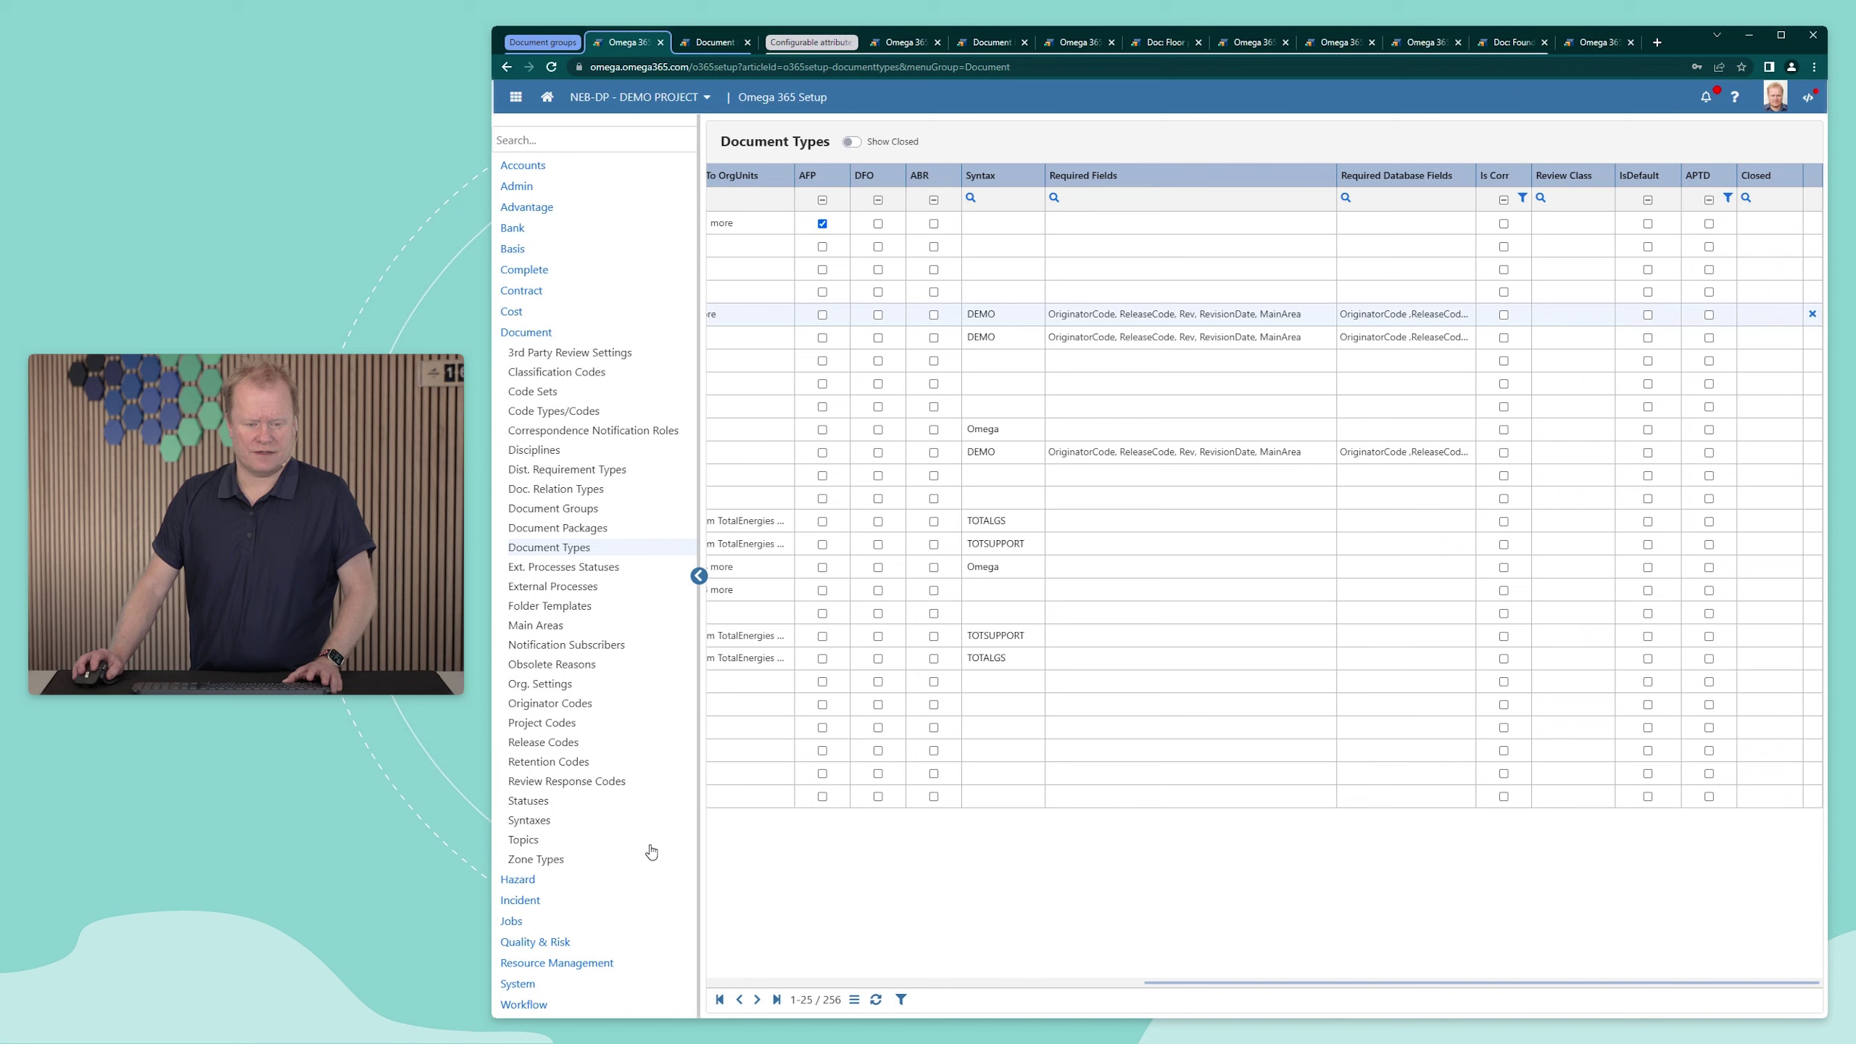
# Step: Open the Syntaxes setup and inspect the numbering definition of the COR correspondence syntax
pyautogui.click(530, 820)
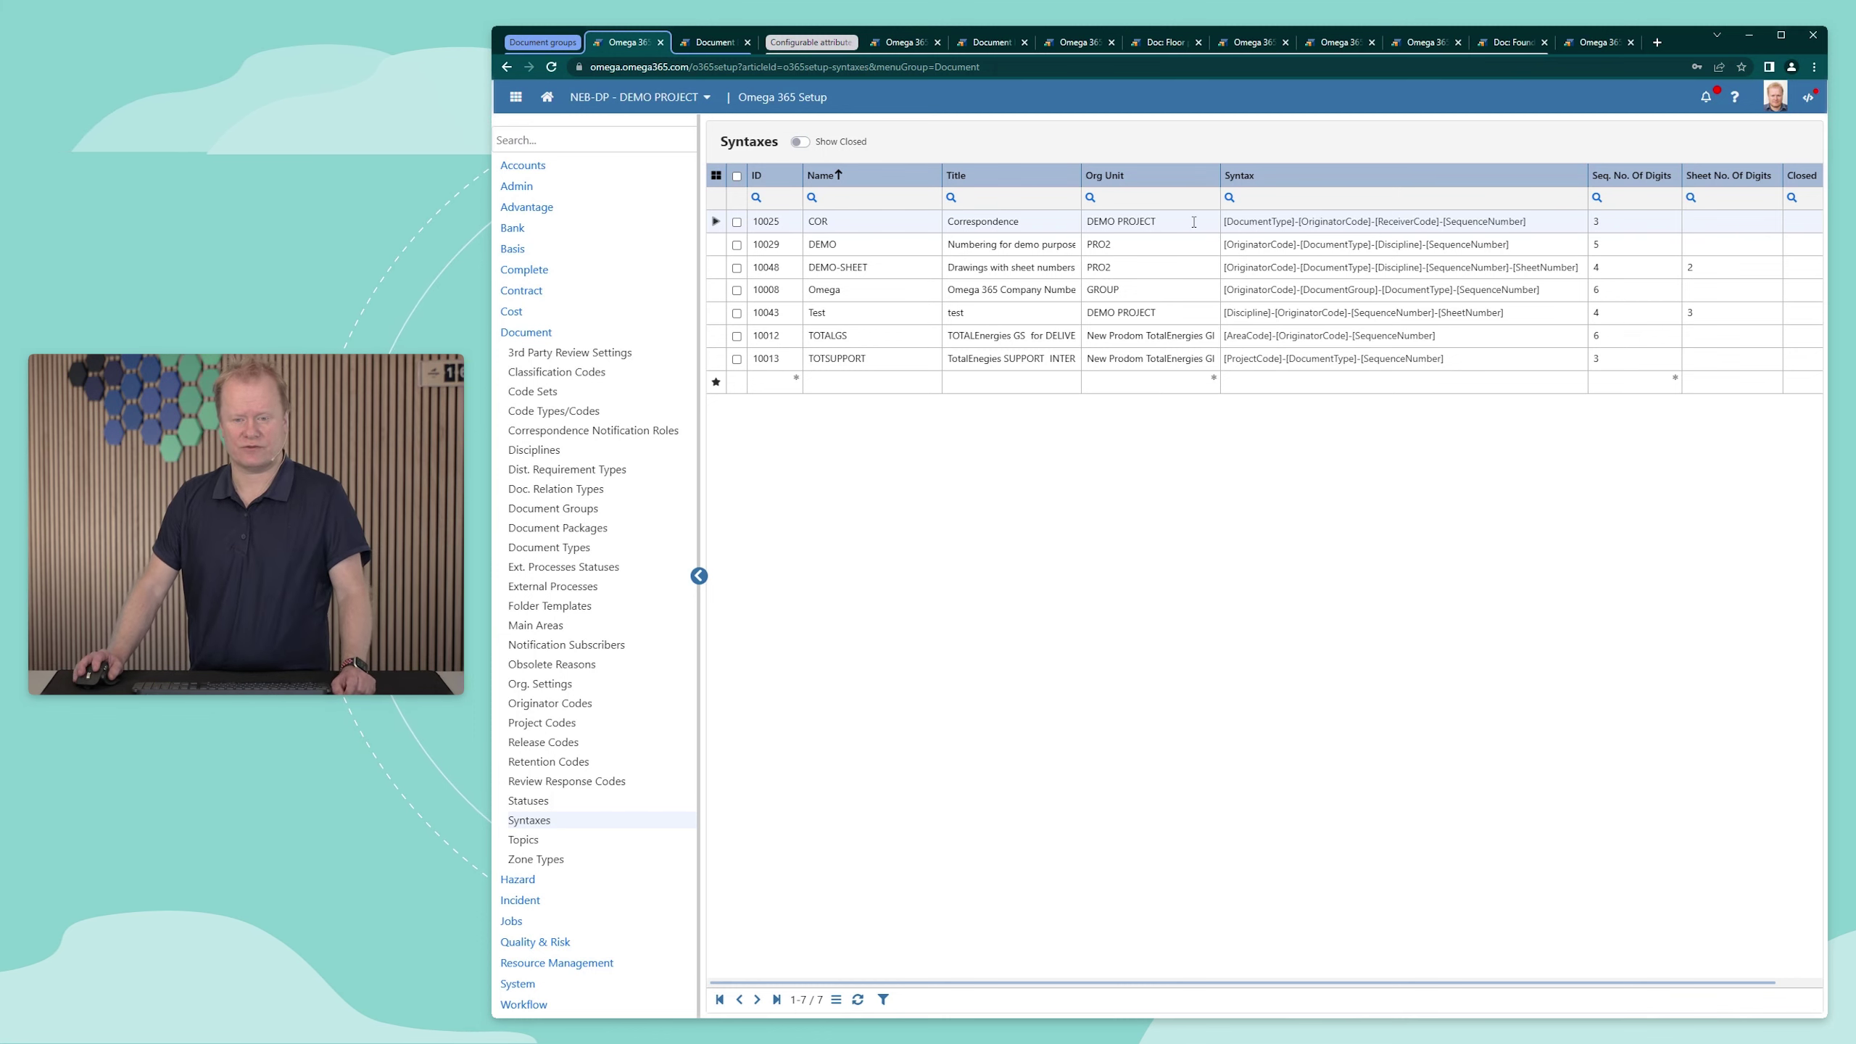
pyautogui.click(1288, 227)
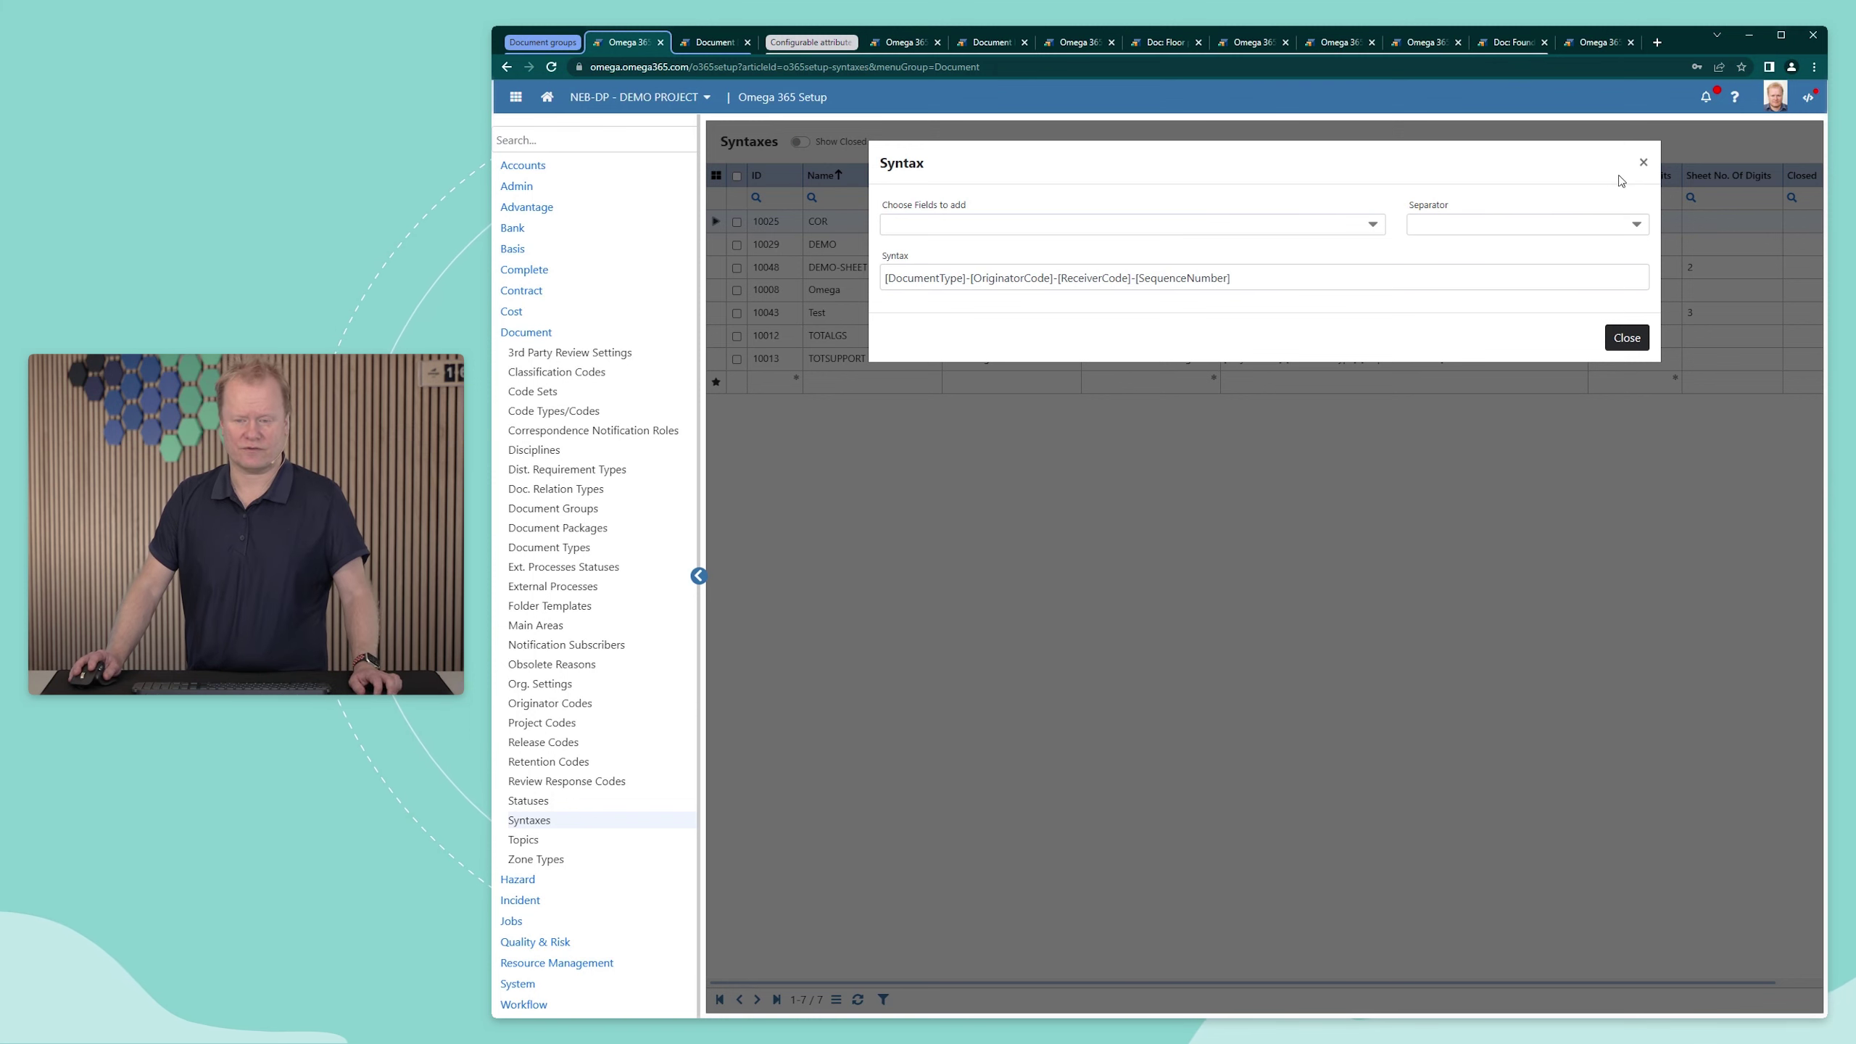
pyautogui.click(1643, 164)
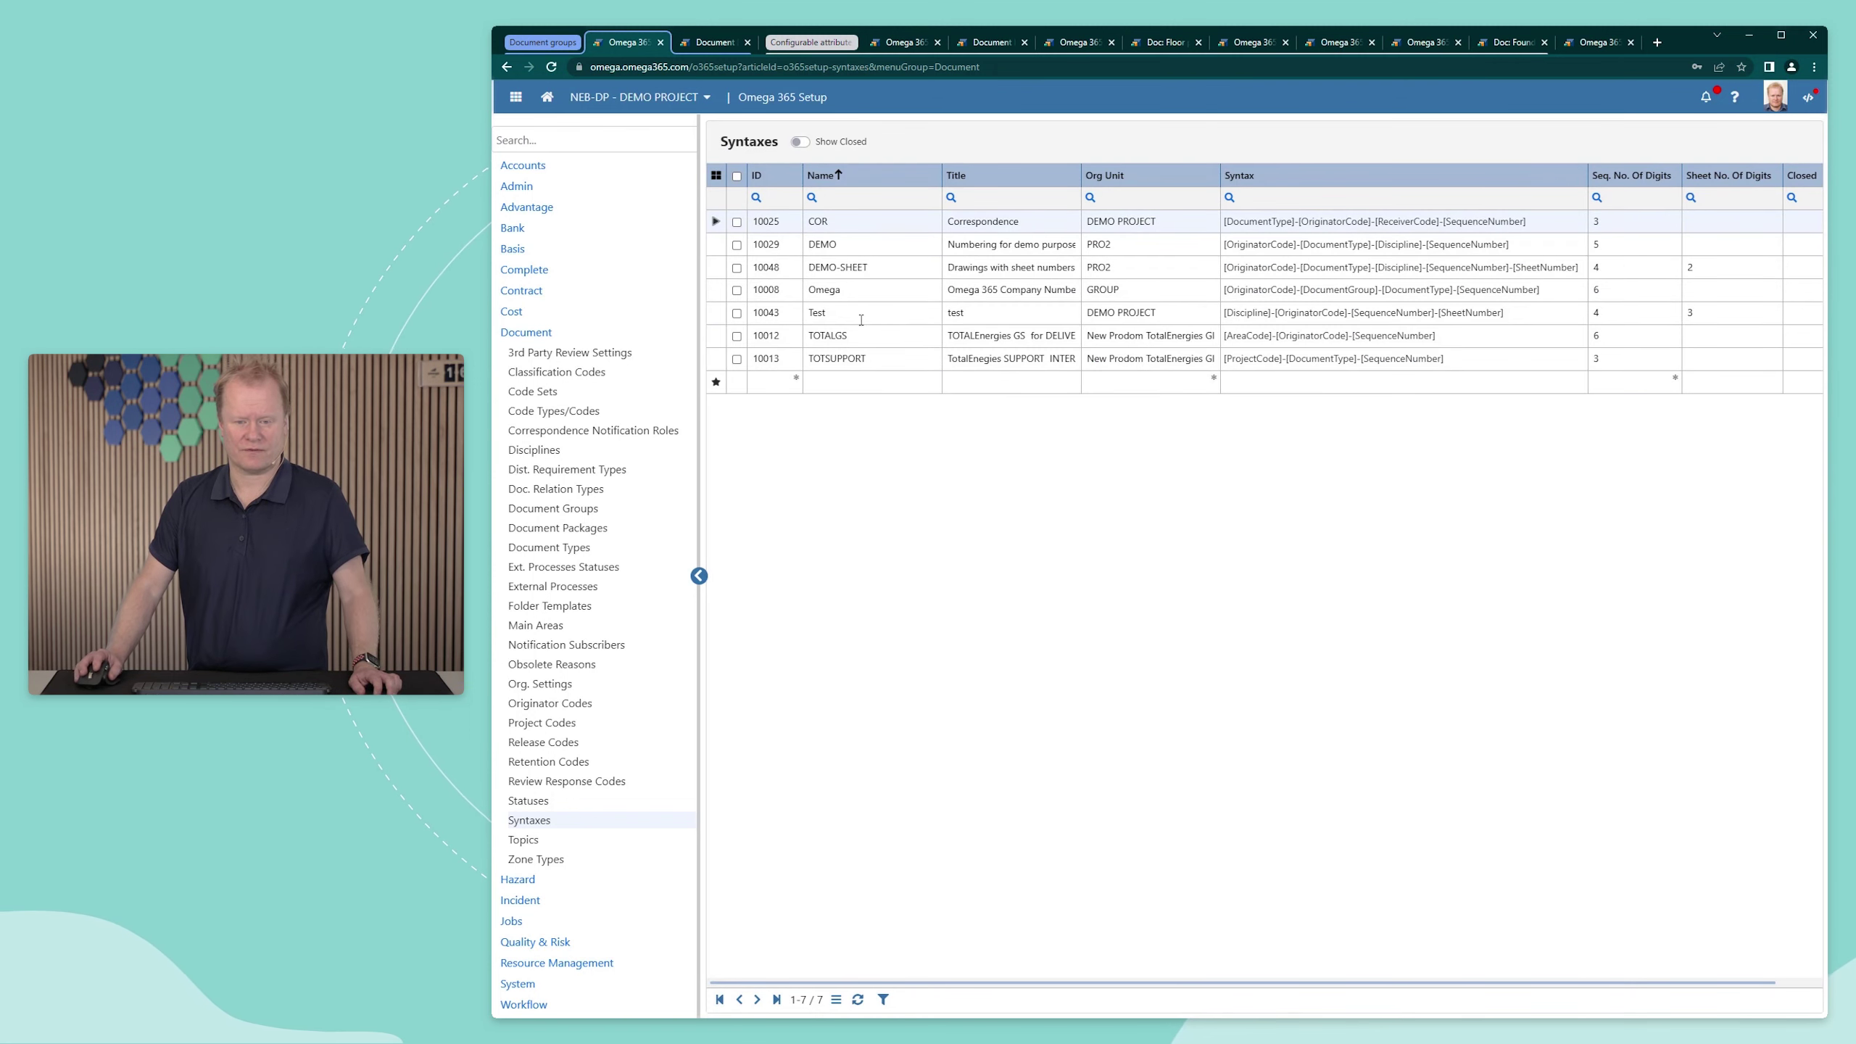
# Step: Inspect the DEMO syntax definition and browse the fields available for building it, leaving it unchanged
pyautogui.click(1467, 254)
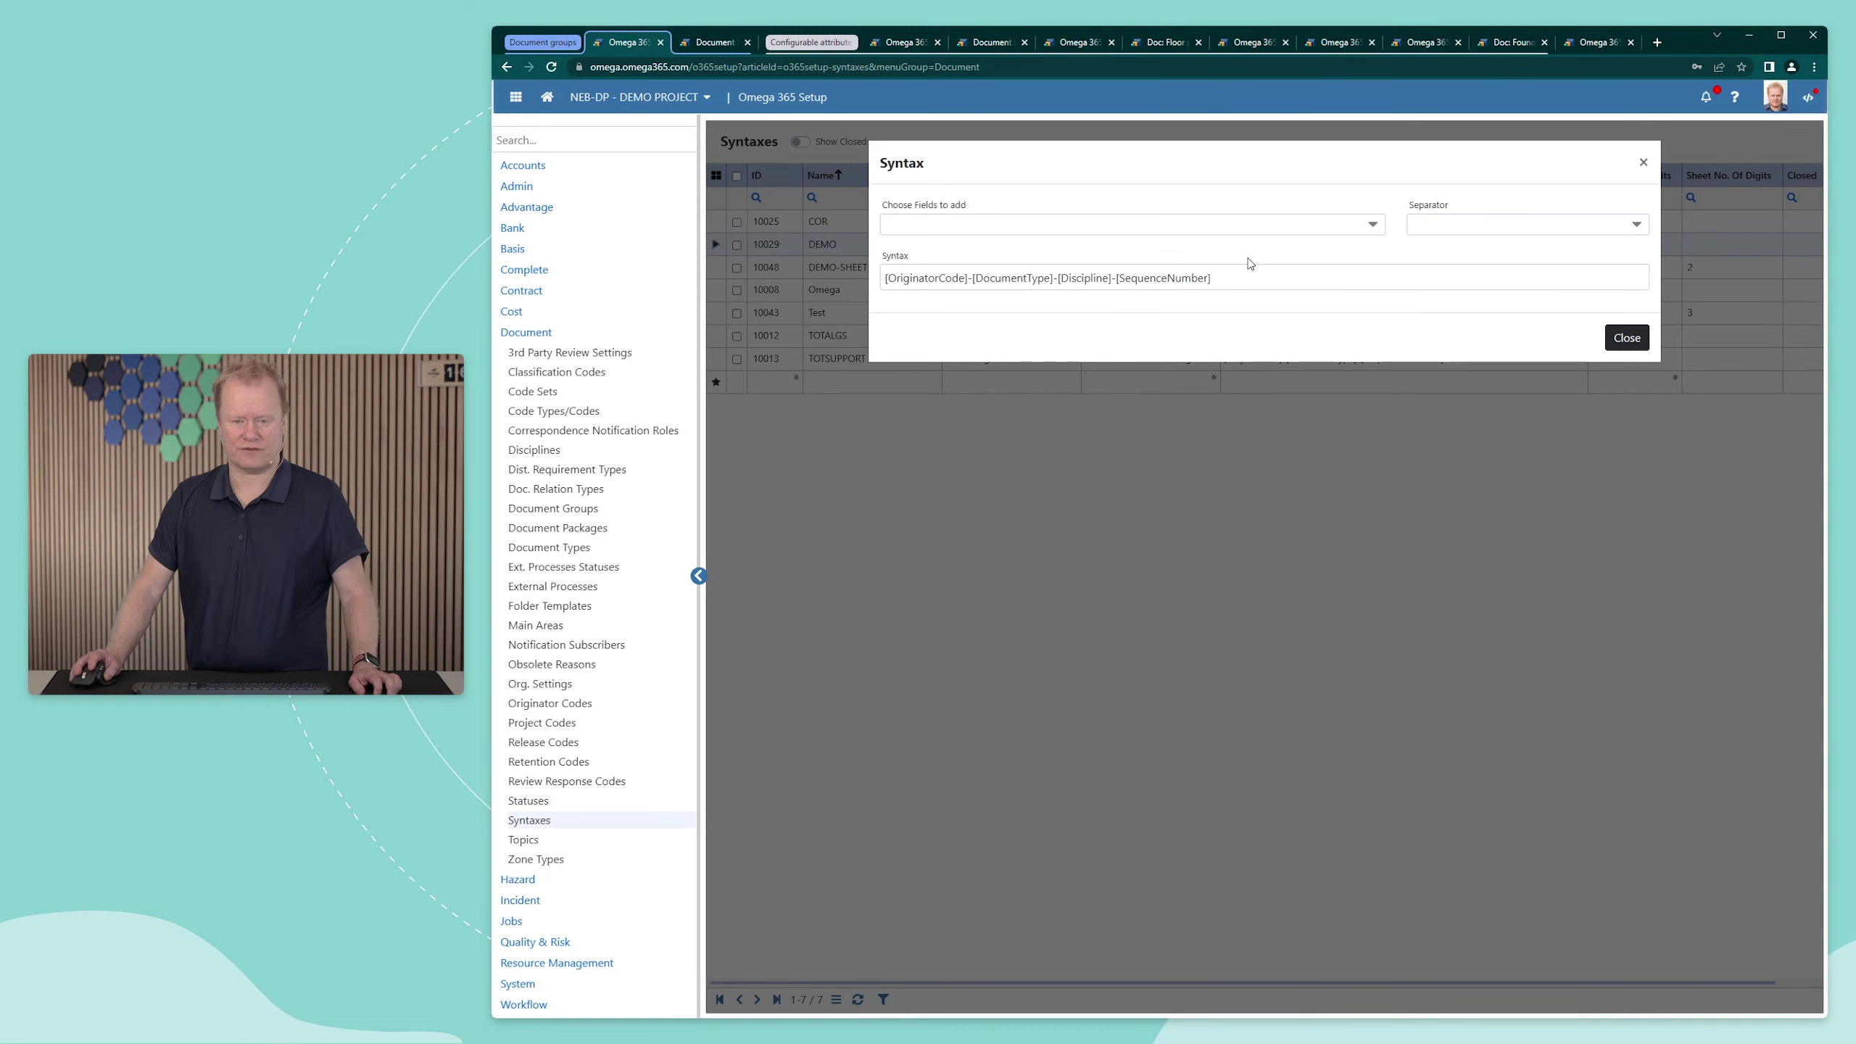
pyautogui.click(1115, 225)
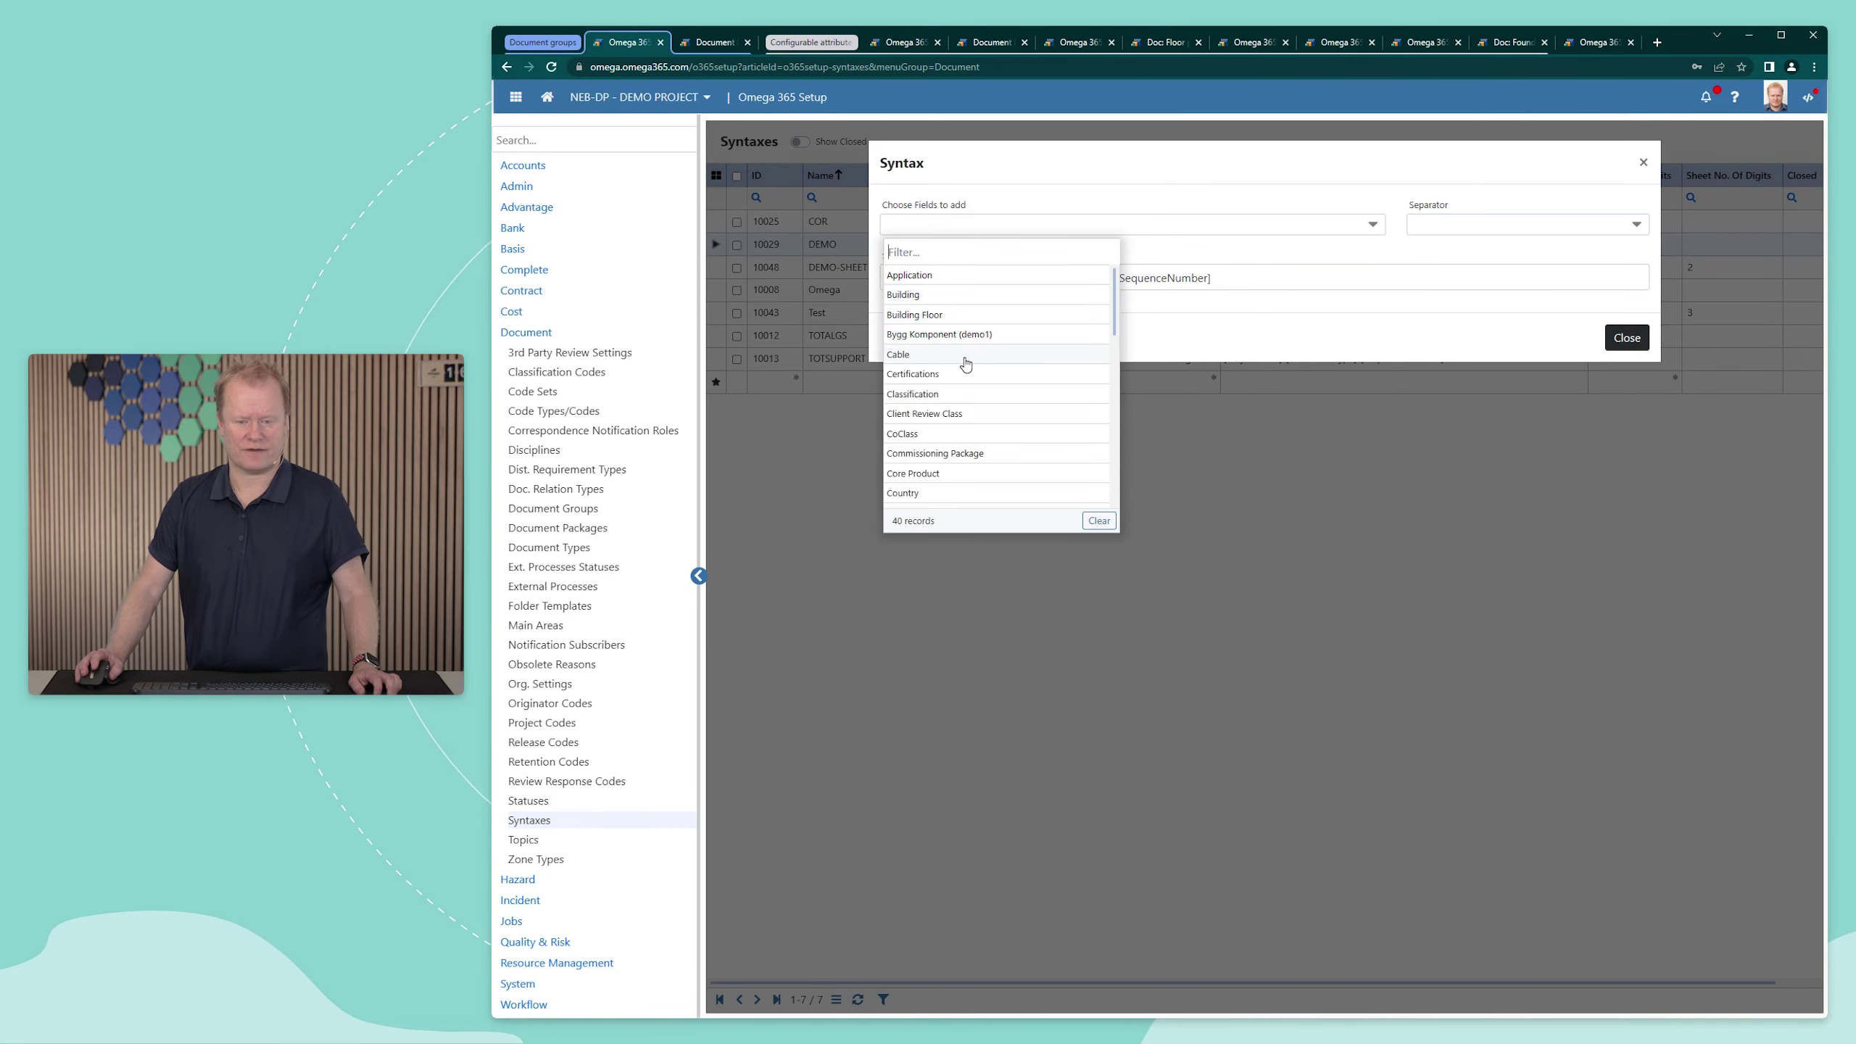
pyautogui.scroll(-3, 967, 364)
pyautogui.scroll(3, 967, 361)
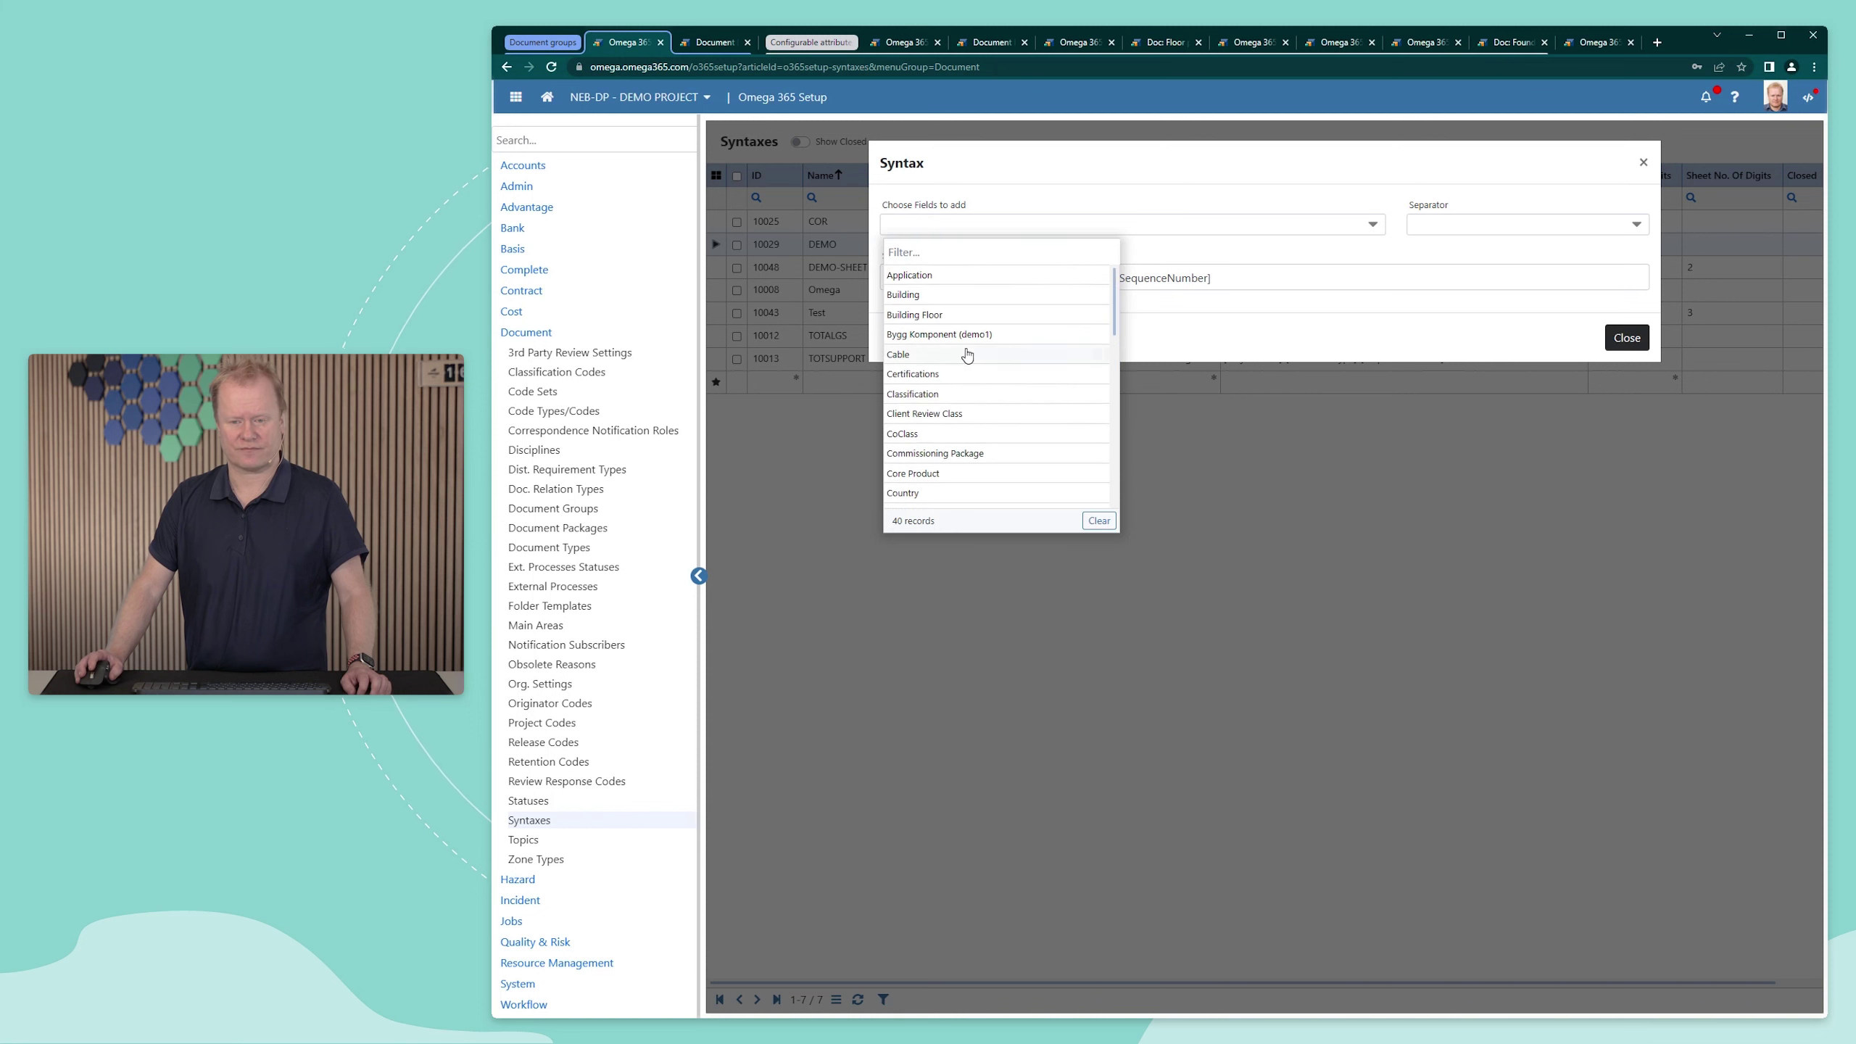
pyautogui.click(1214, 201)
pyautogui.click(1228, 278)
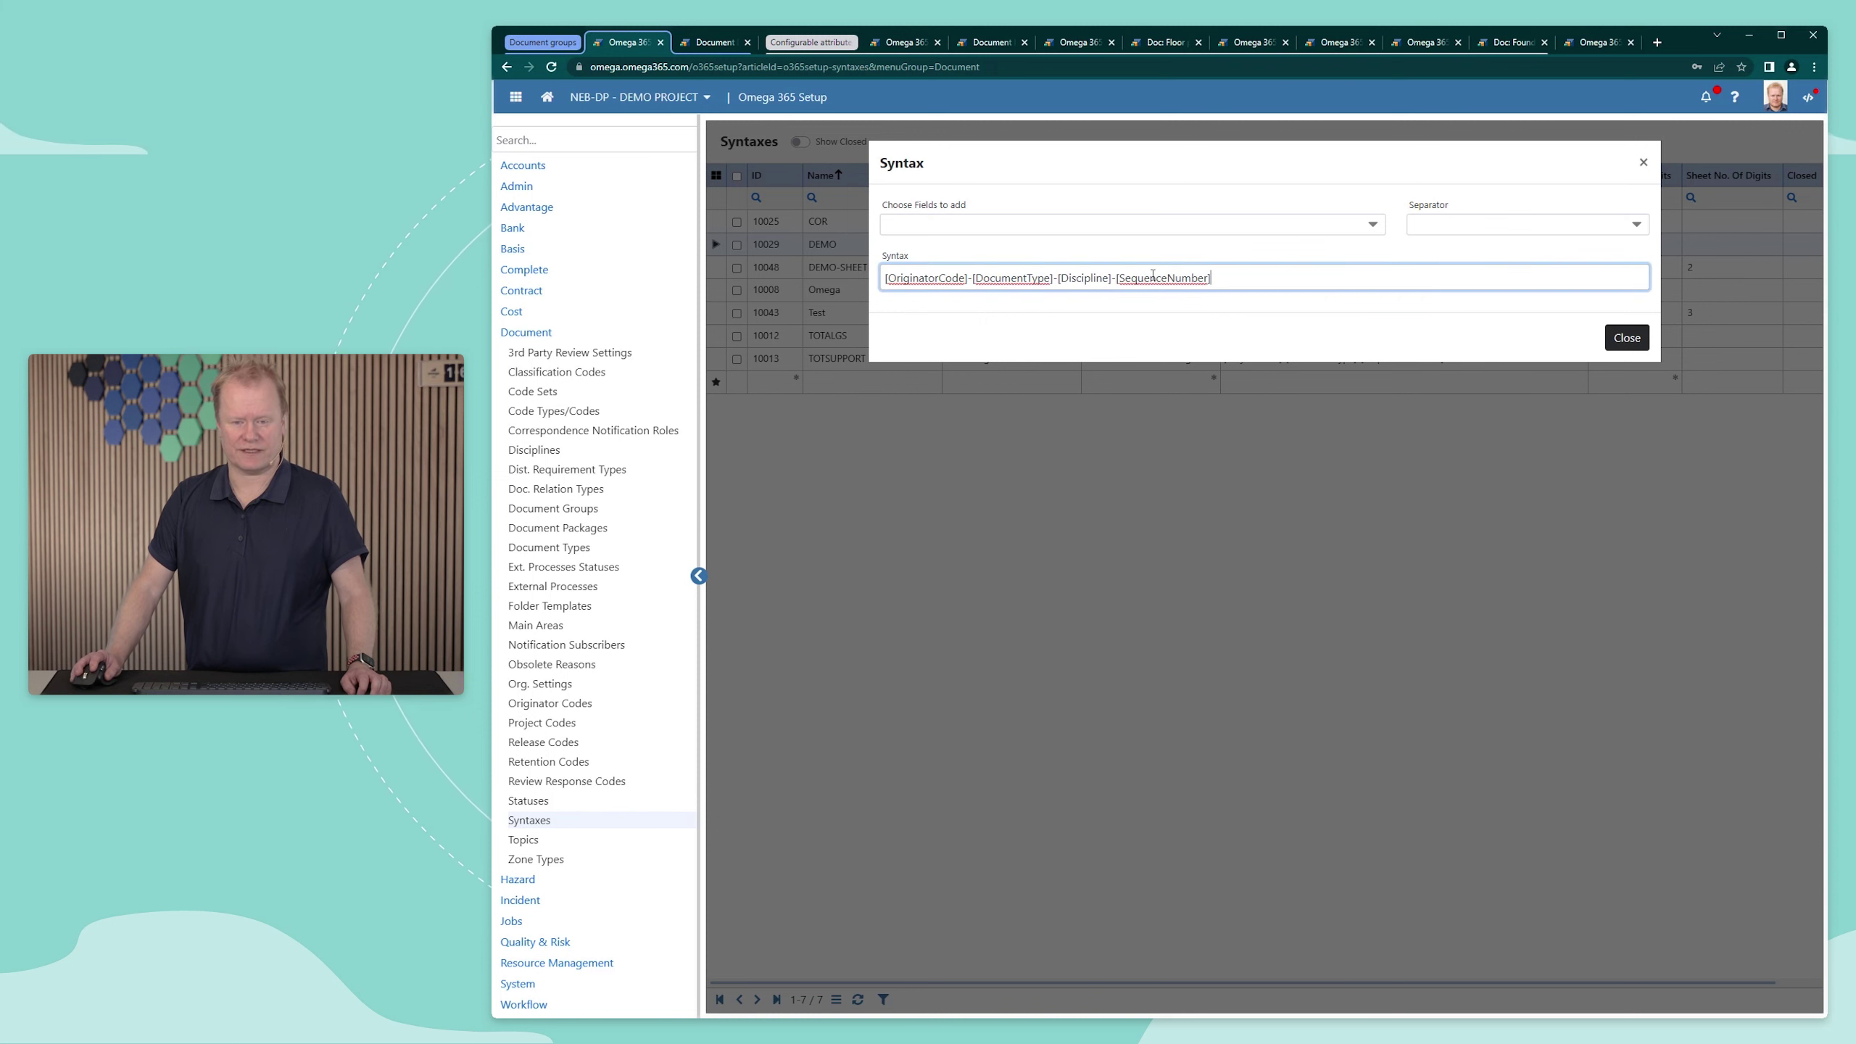
pyautogui.click(1644, 163)
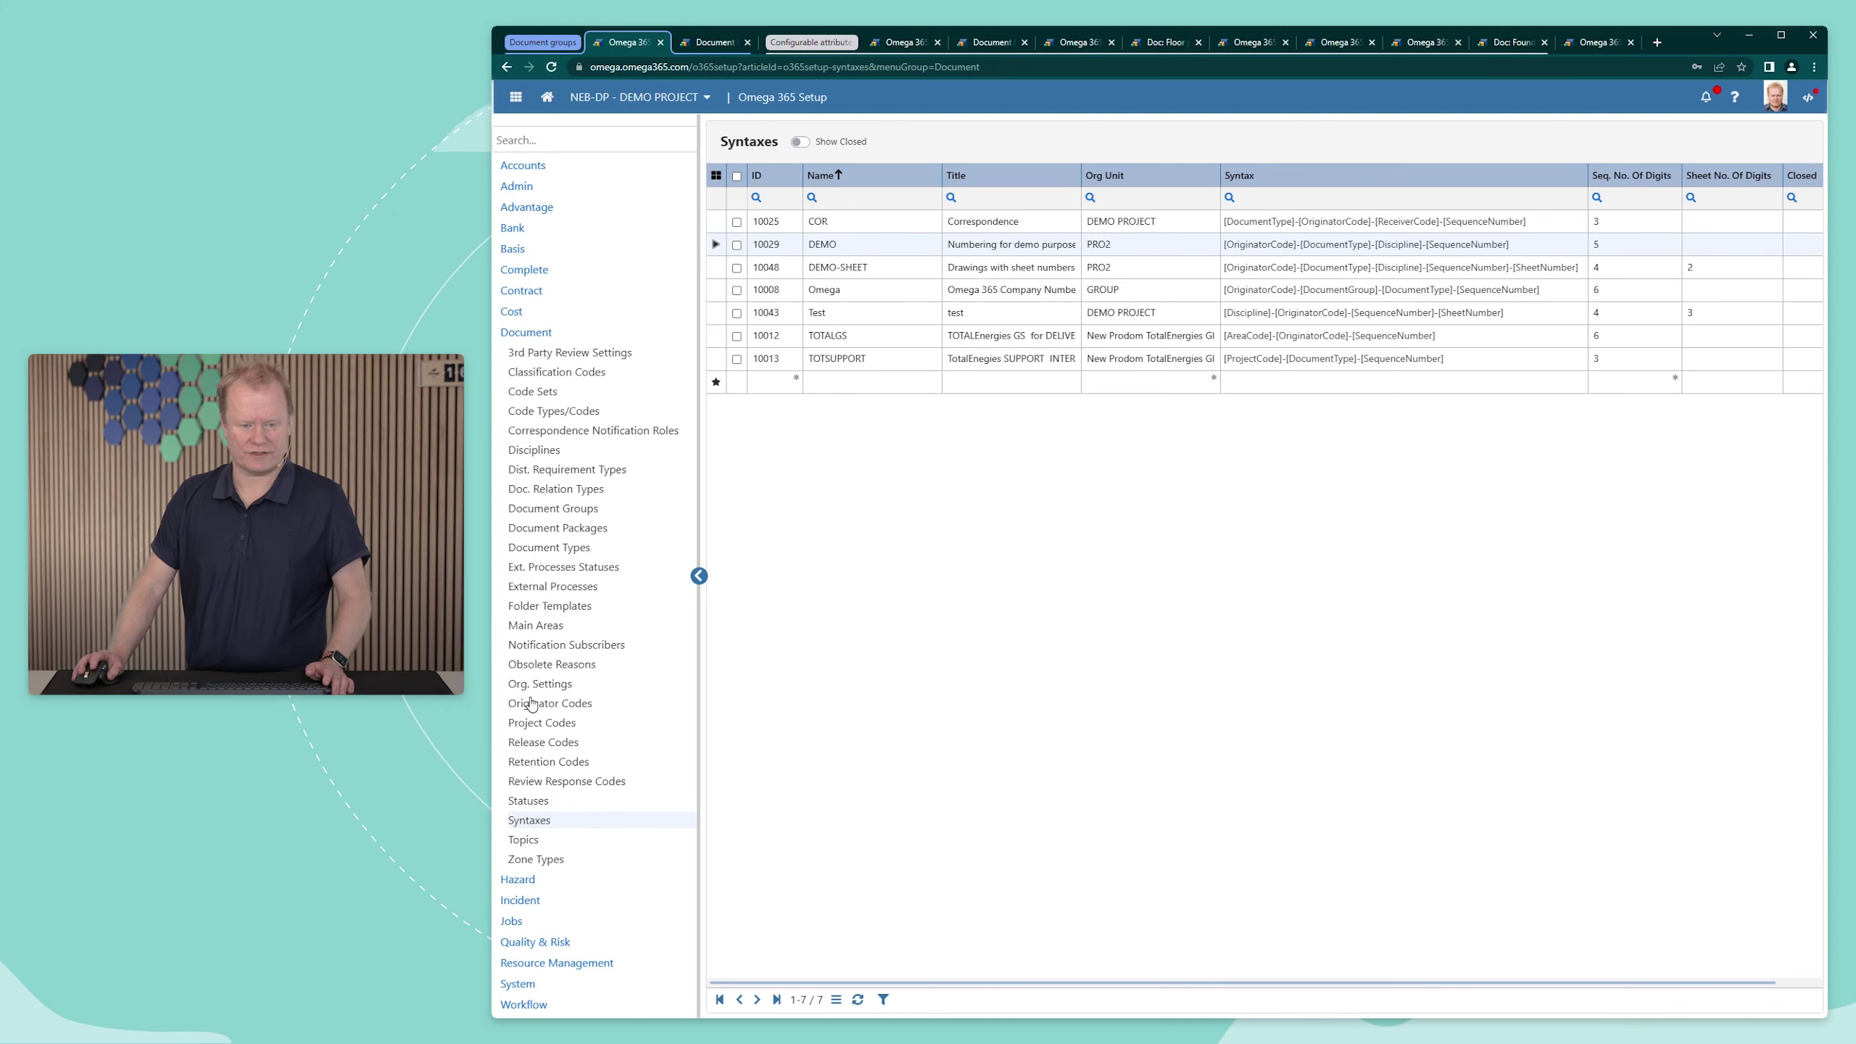
# Step: Review the setup lists for Document Types, Classification Codes, Disciplines, Main Areas, Originator Codes and Code Types/Codes
pyautogui.click(554, 548)
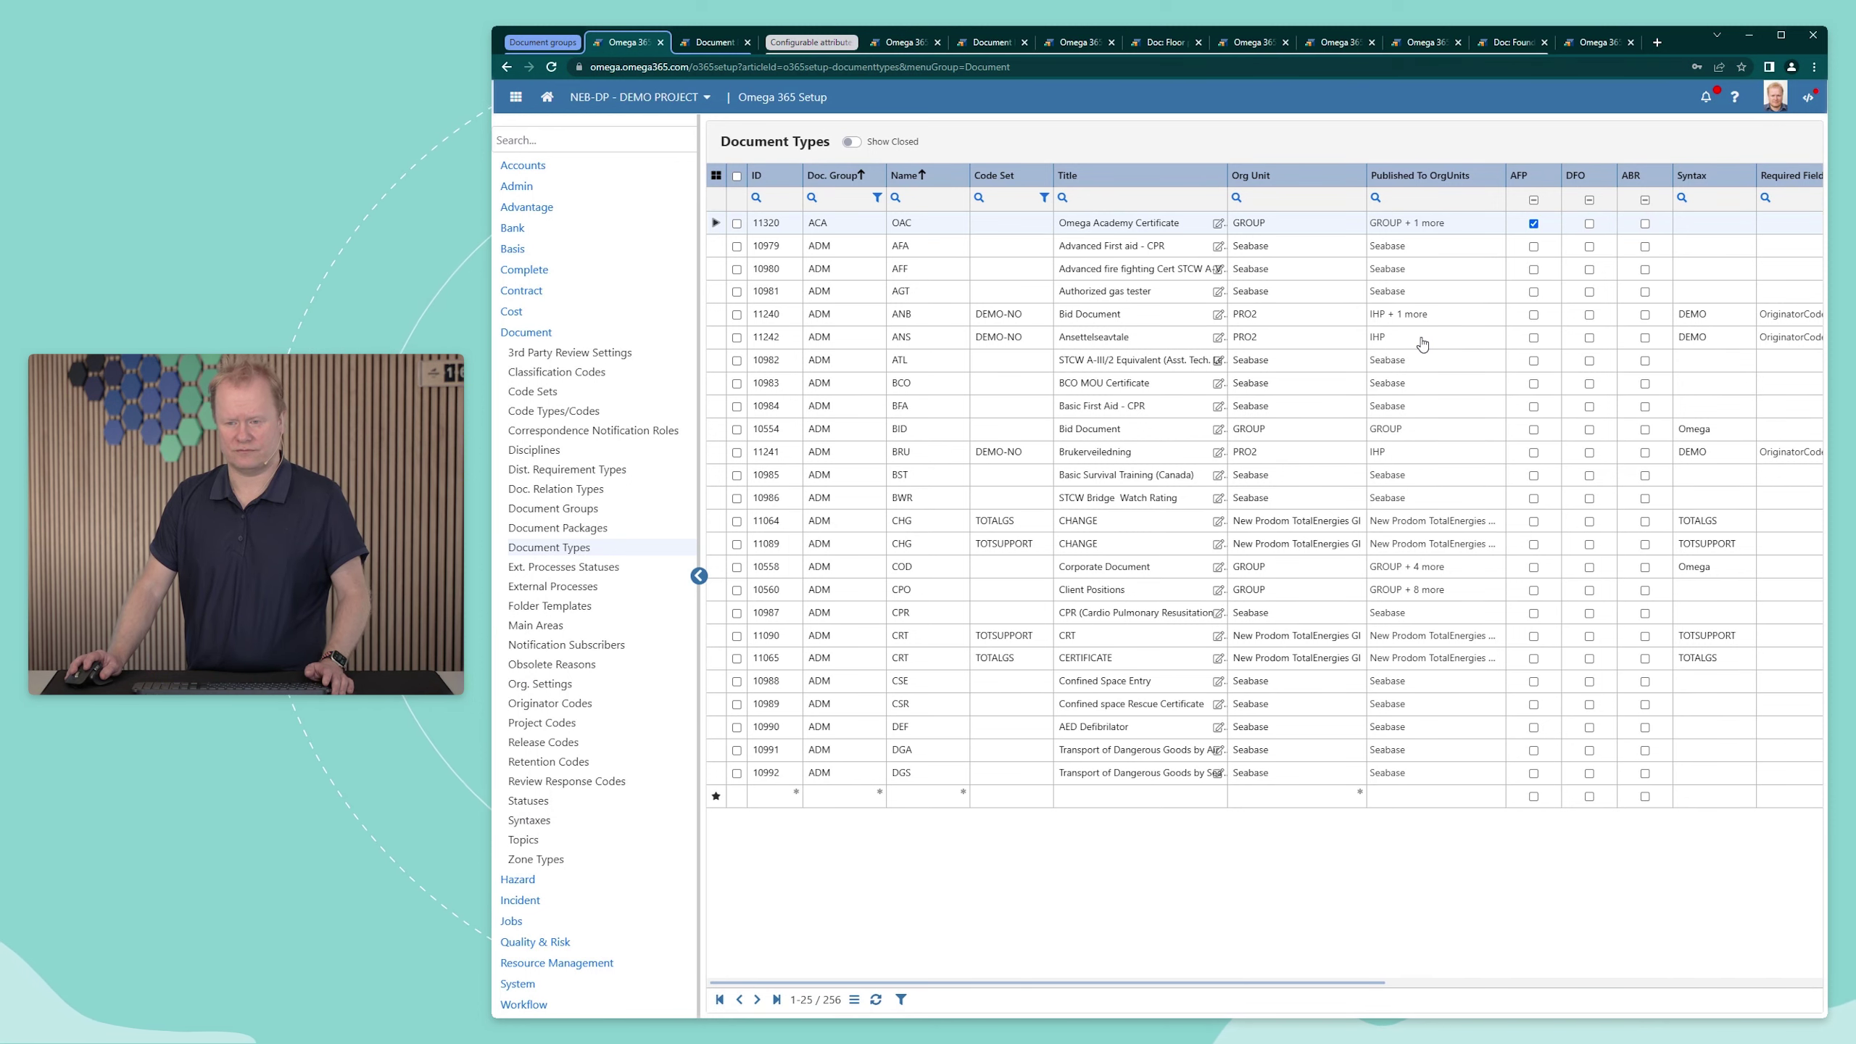
pyautogui.click(552, 374)
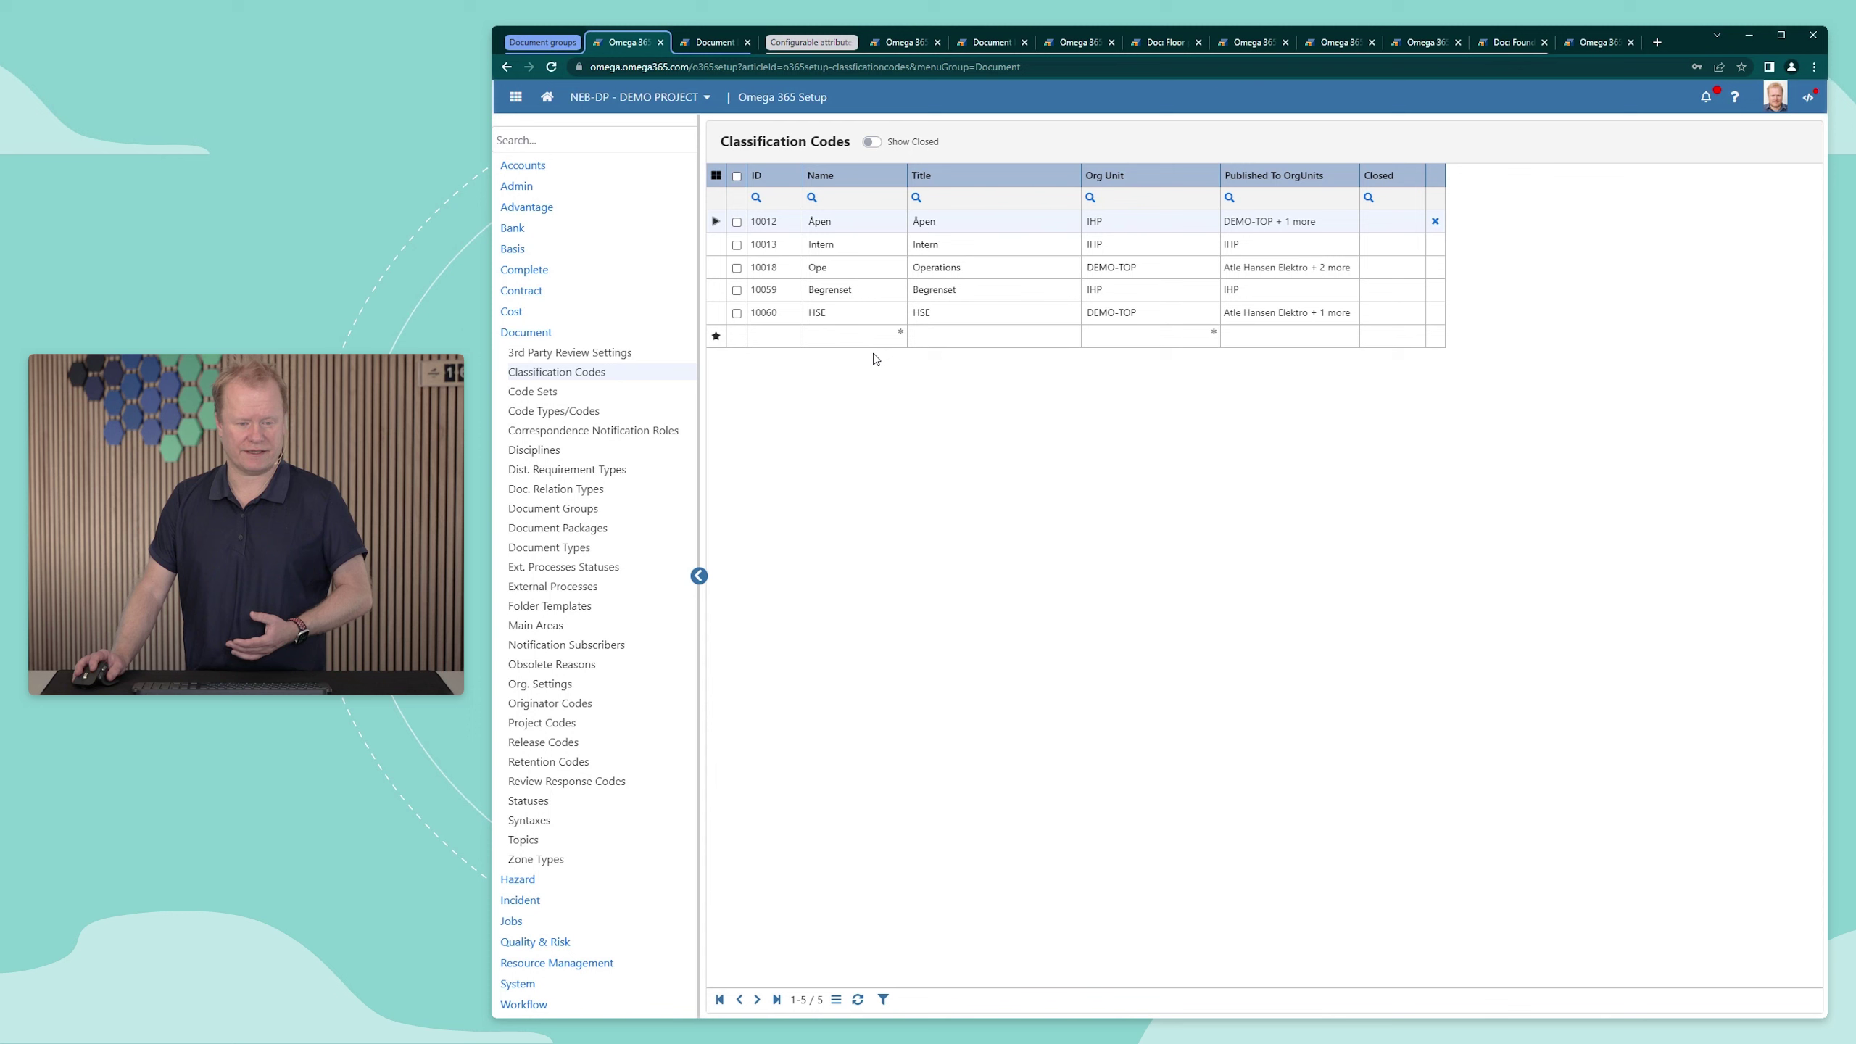
pyautogui.click(522, 455)
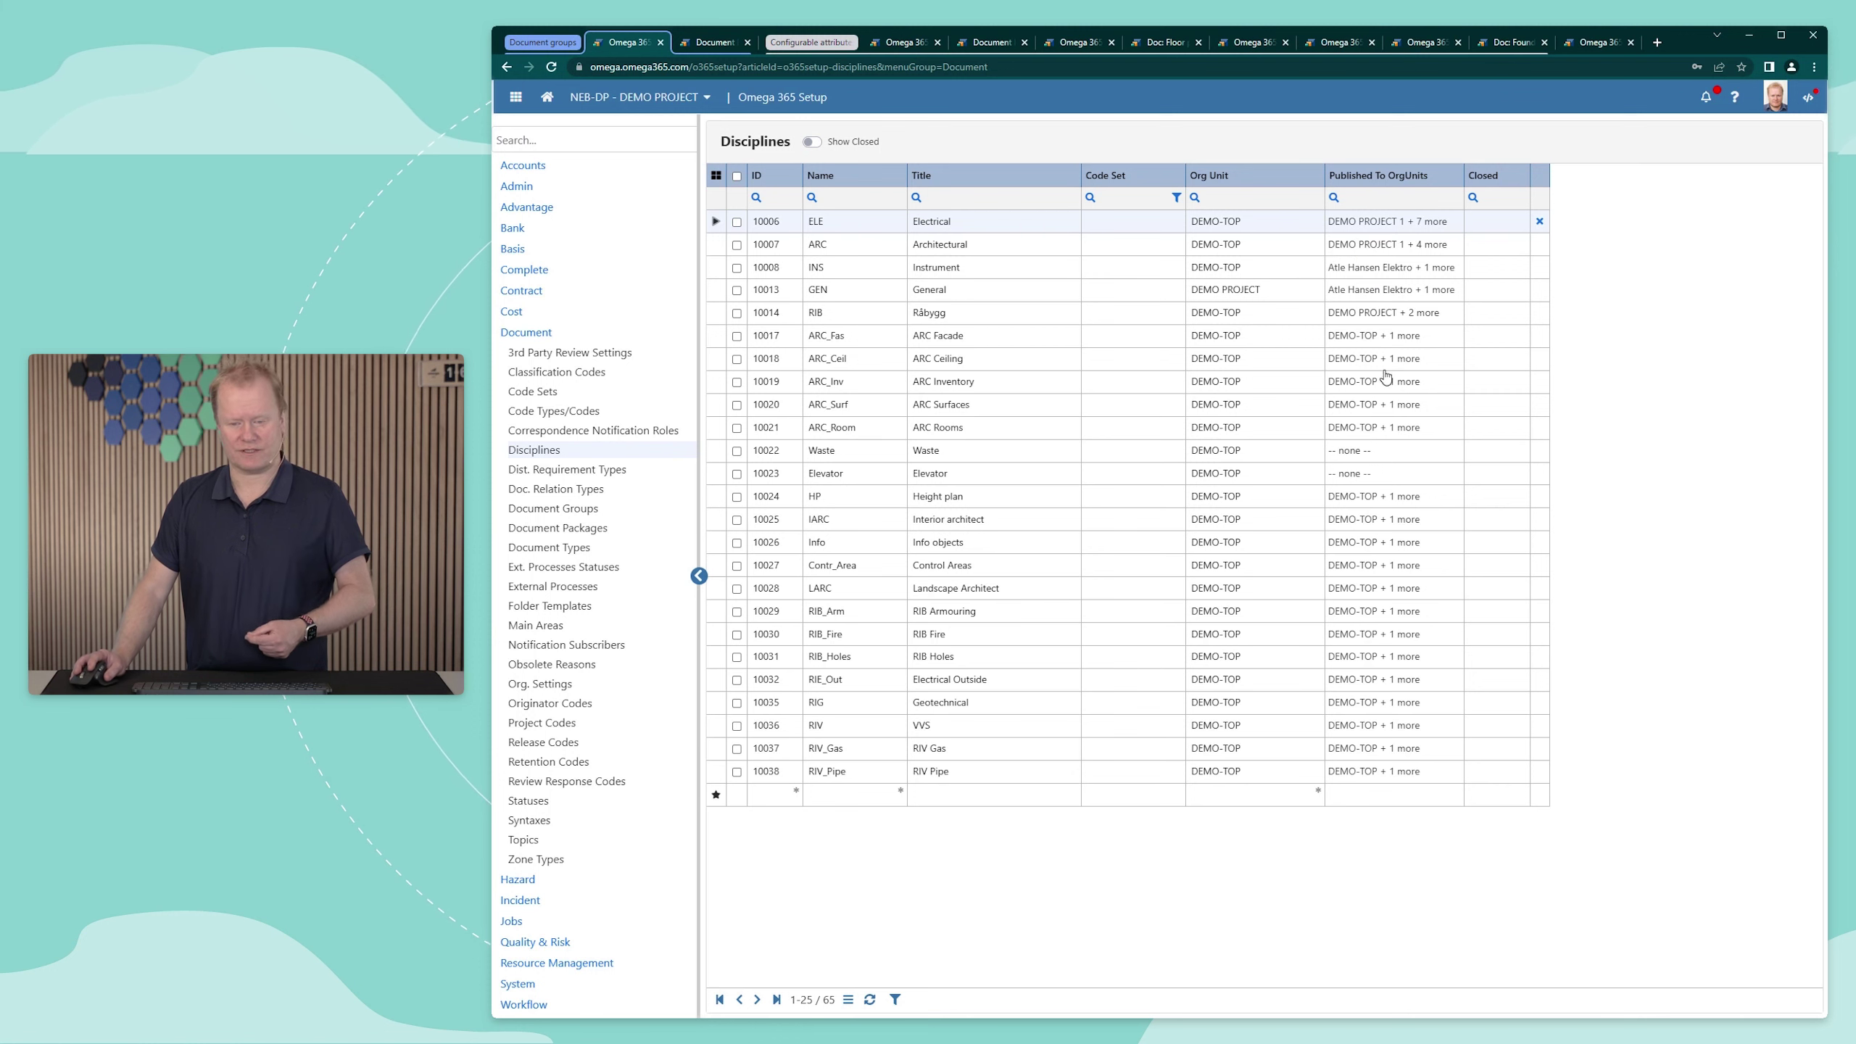
pyautogui.click(532, 631)
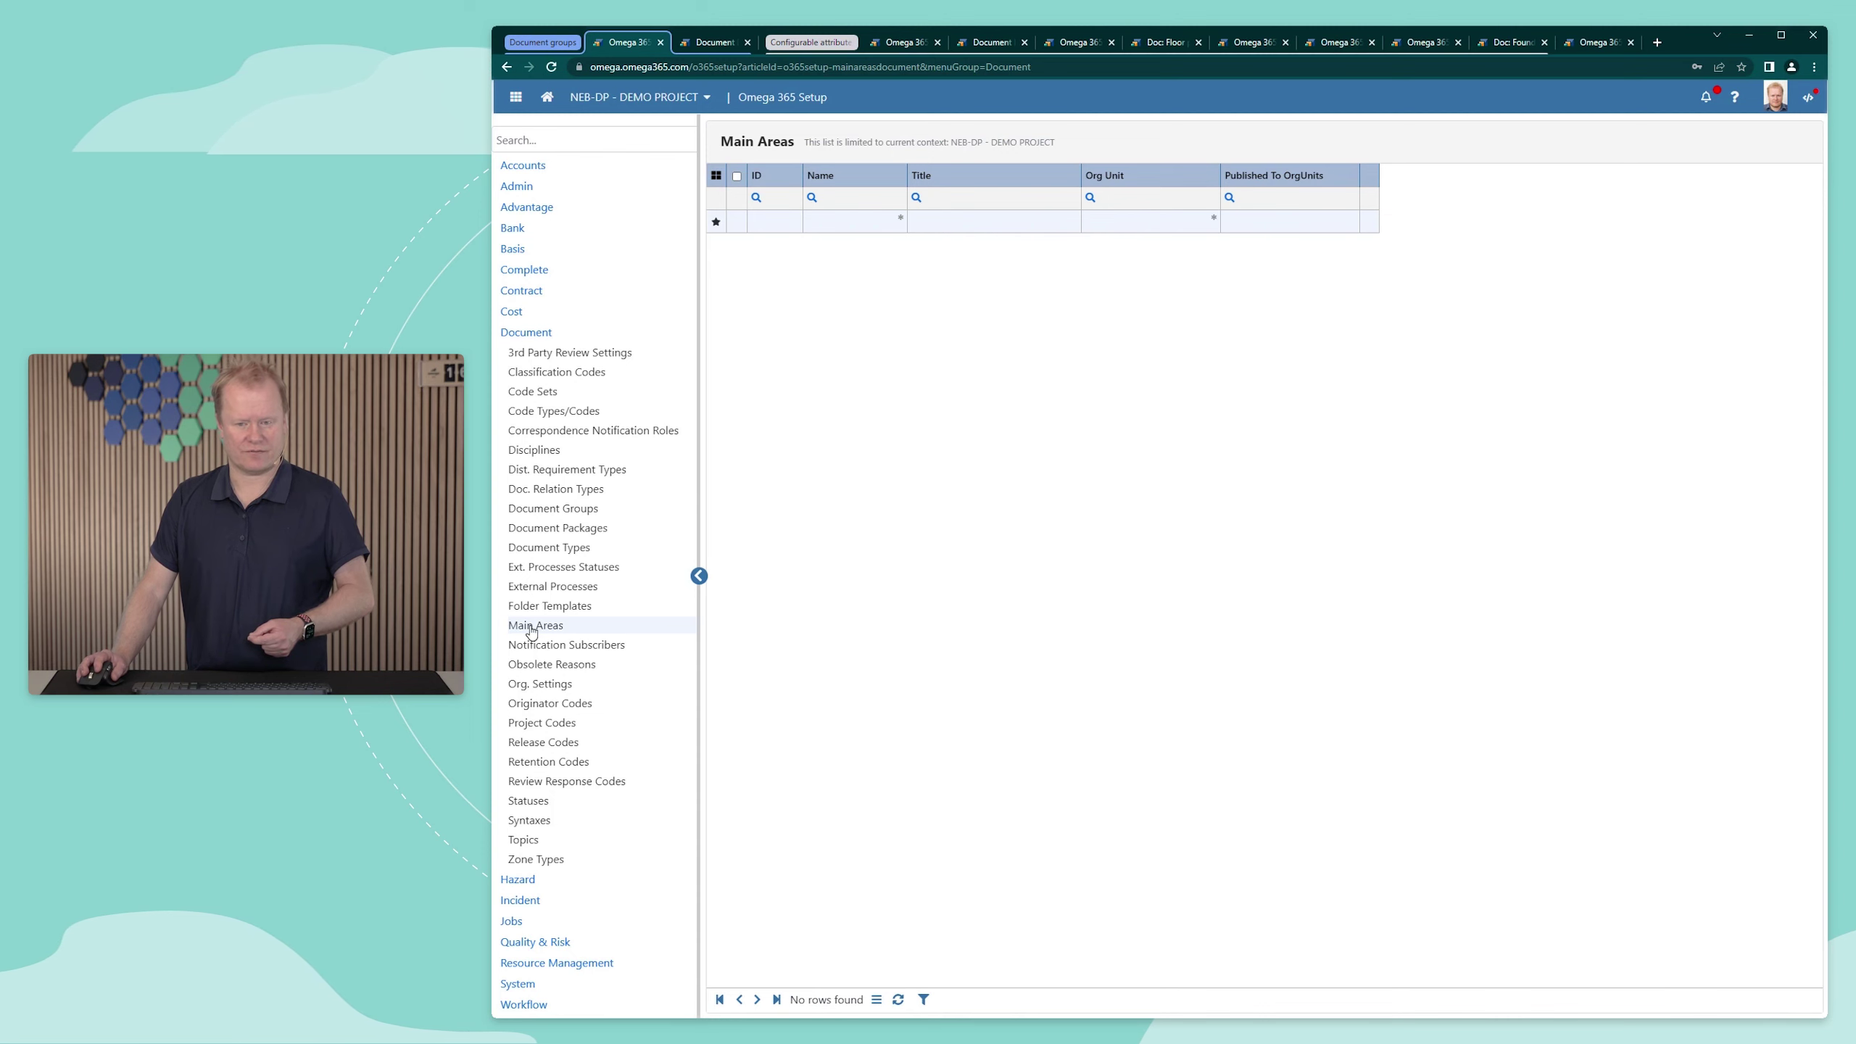
pyautogui.click(559, 704)
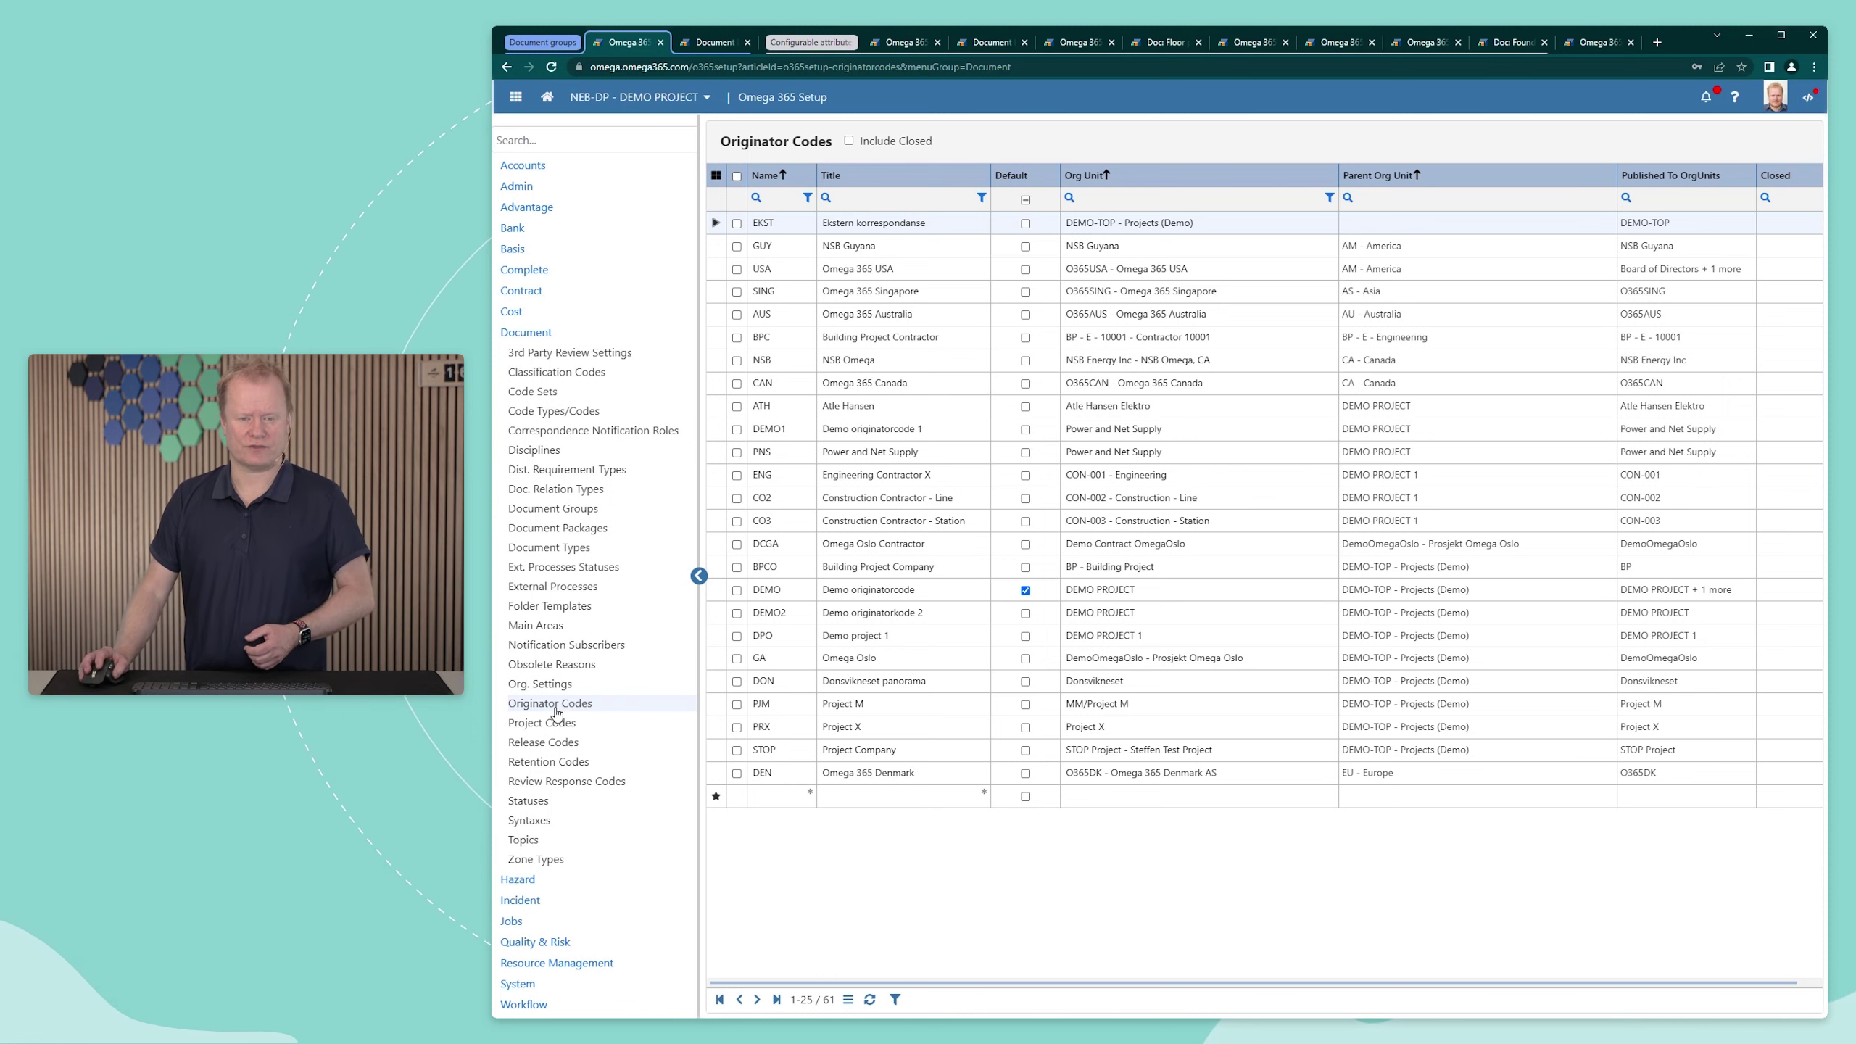
pyautogui.click(890, 42)
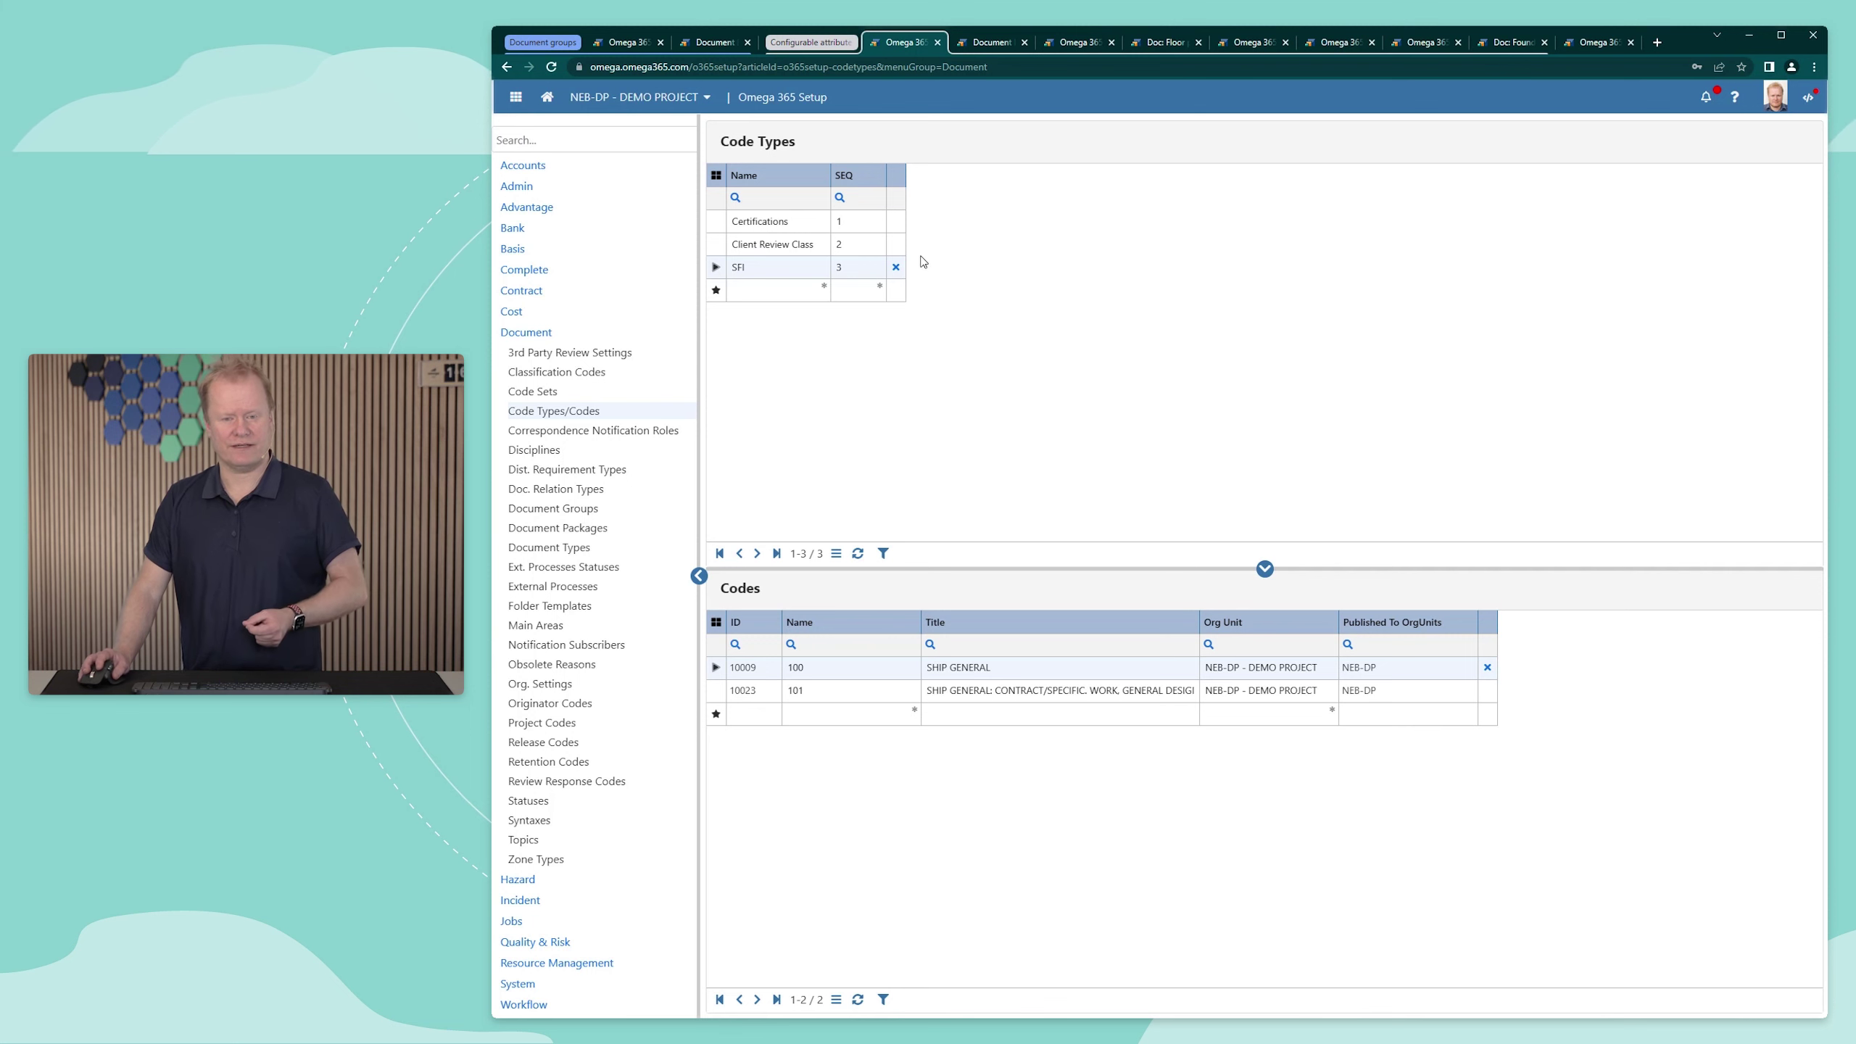
# Step: Switch to the Document Register and add the SFI column to its grid layout
pyautogui.click(991, 44)
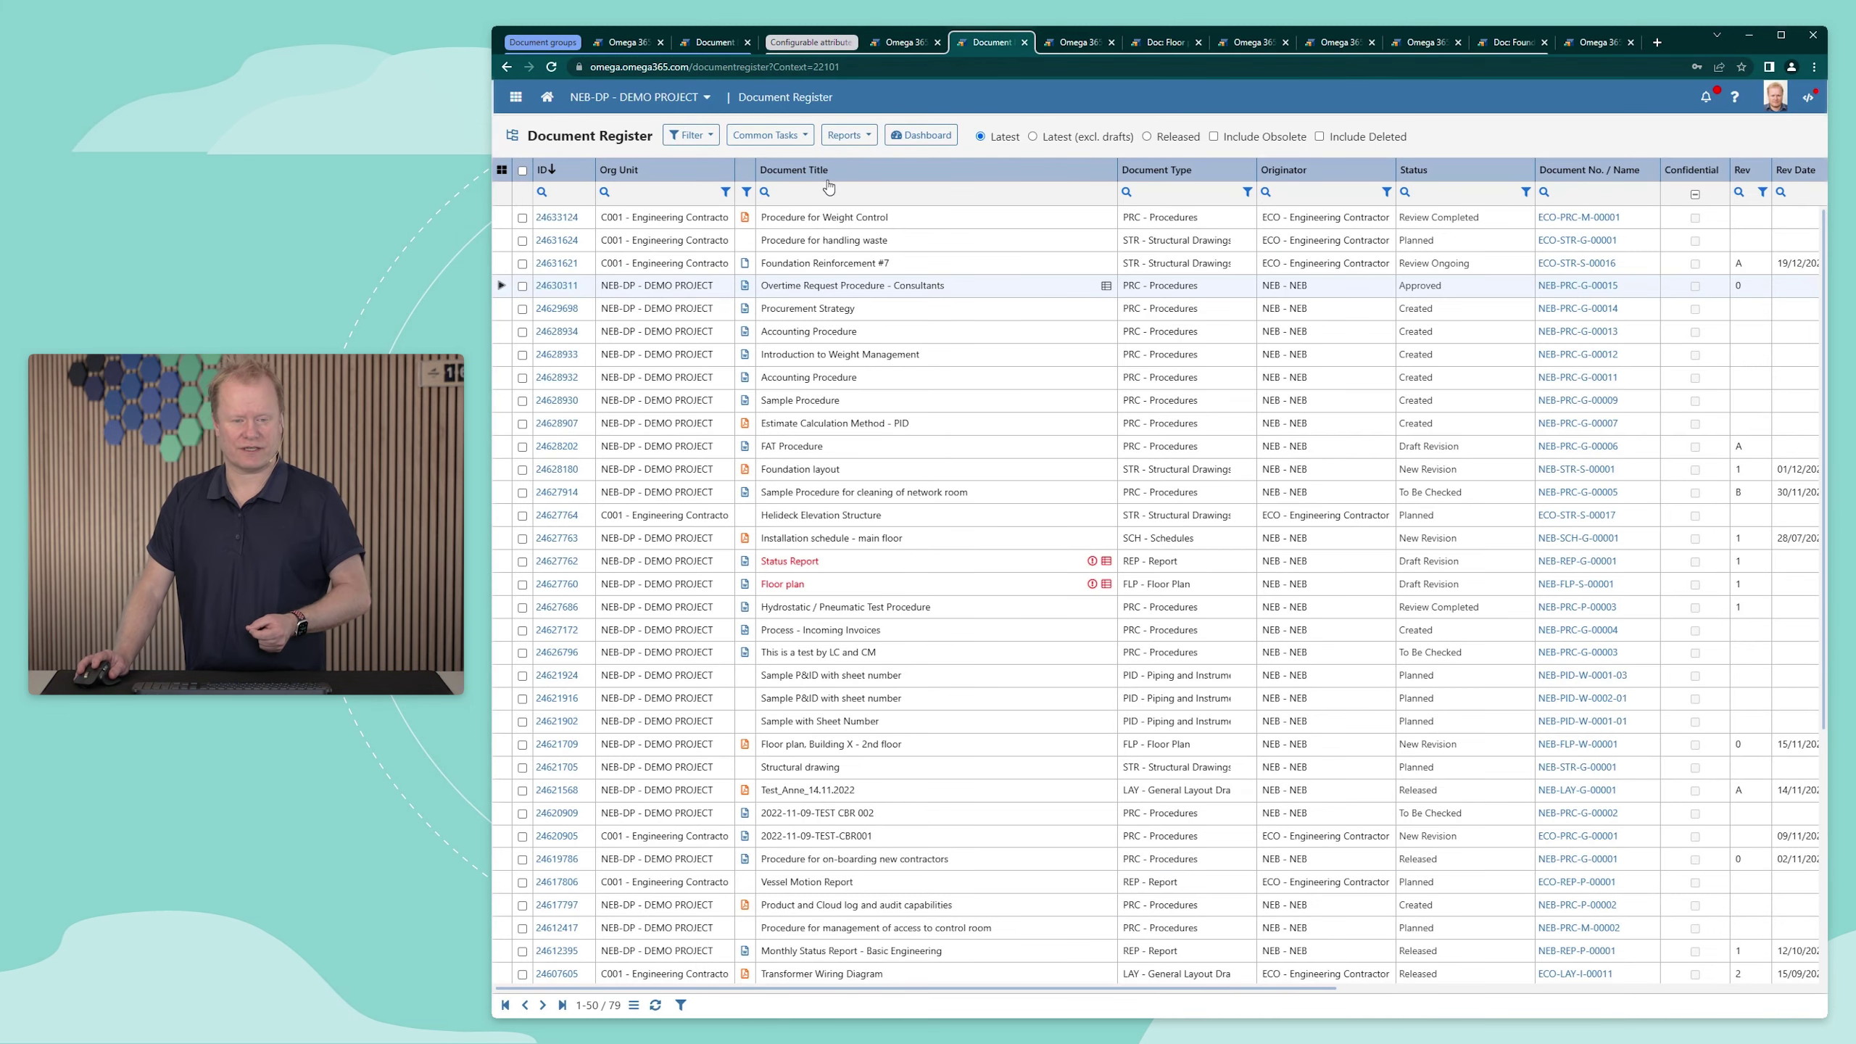
pyautogui.click(502, 170)
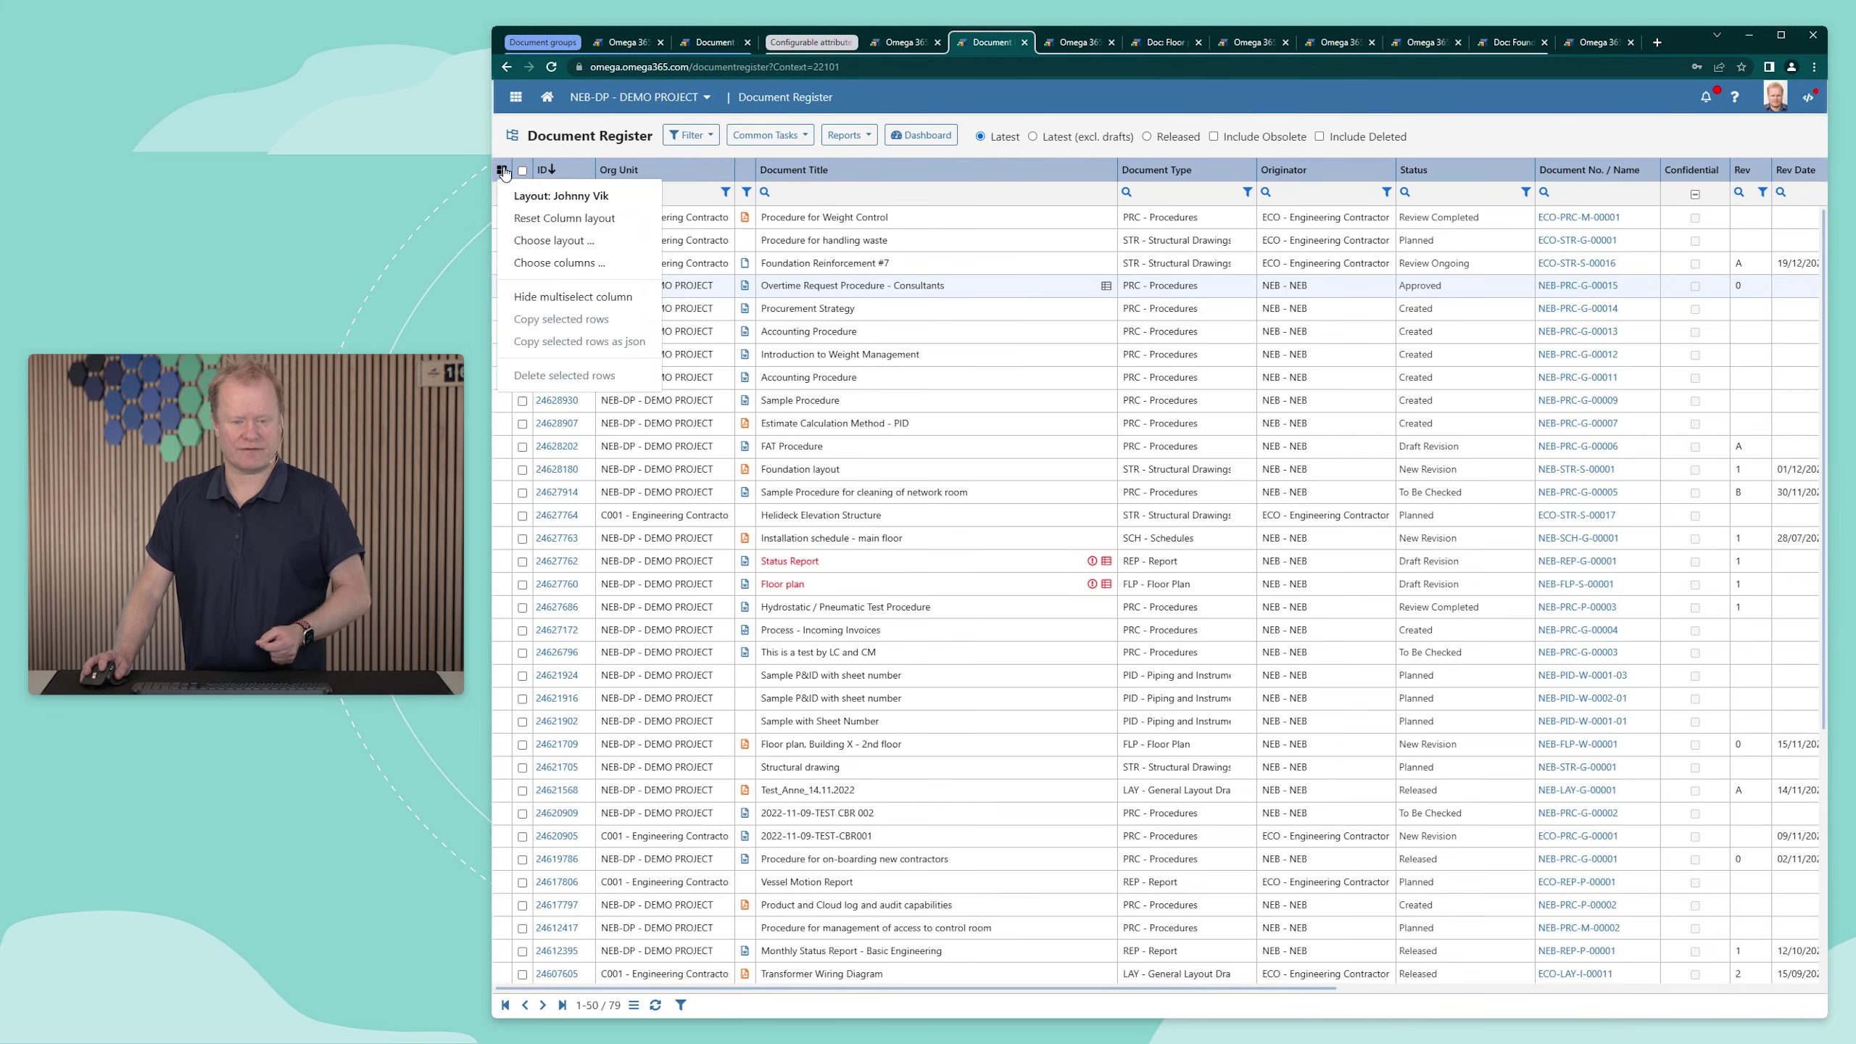
pyautogui.click(534, 267)
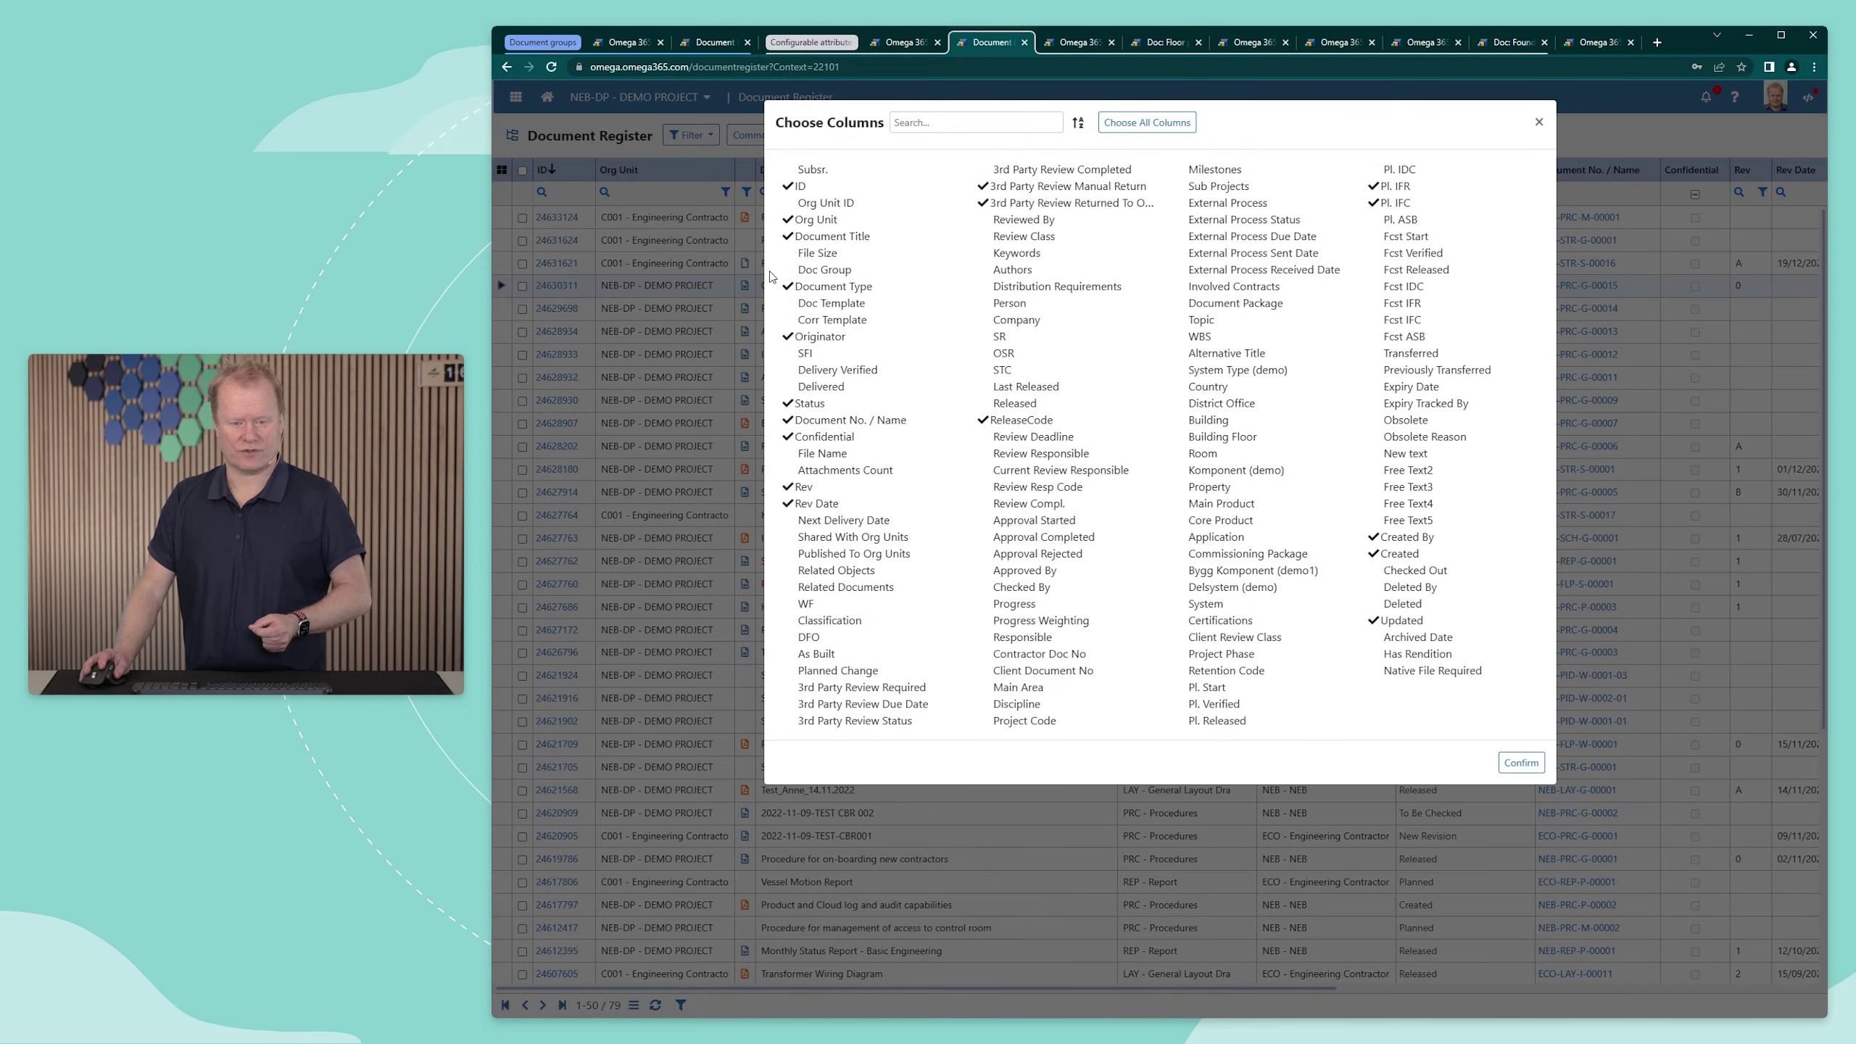
pyautogui.click(794, 358)
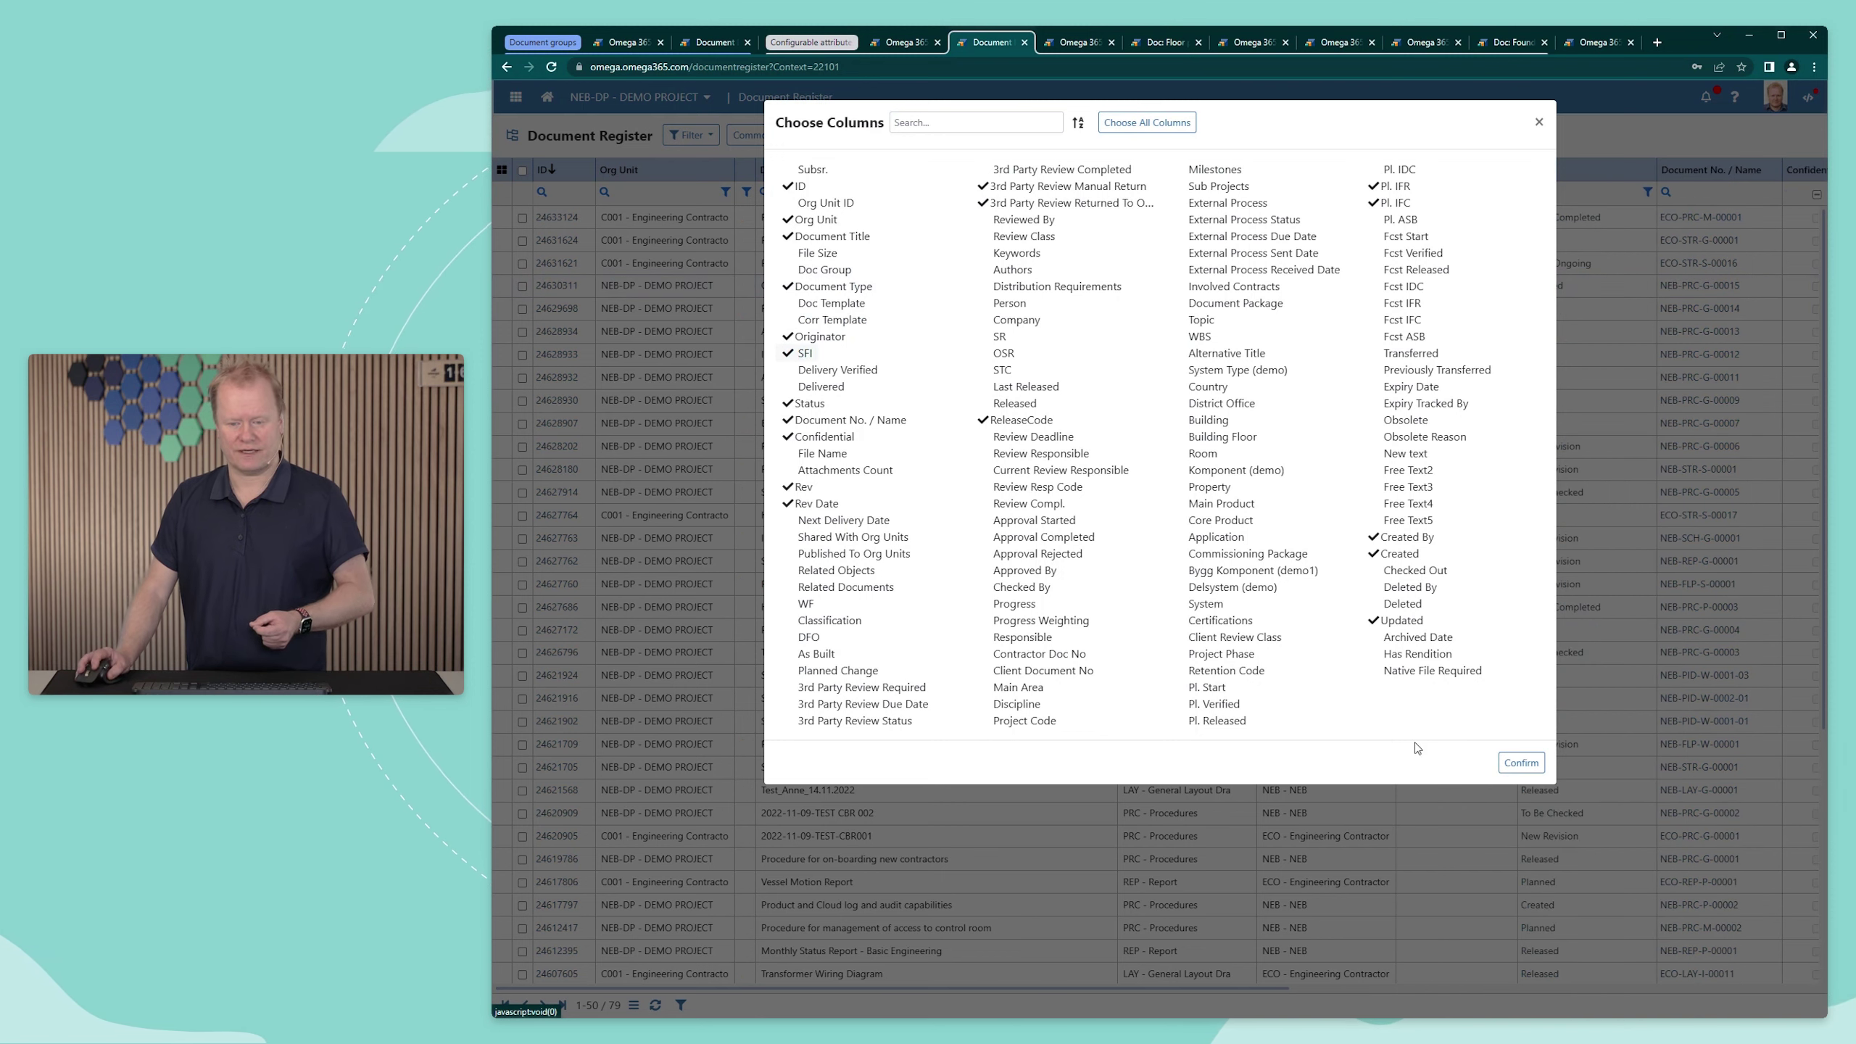
pyautogui.click(1516, 761)
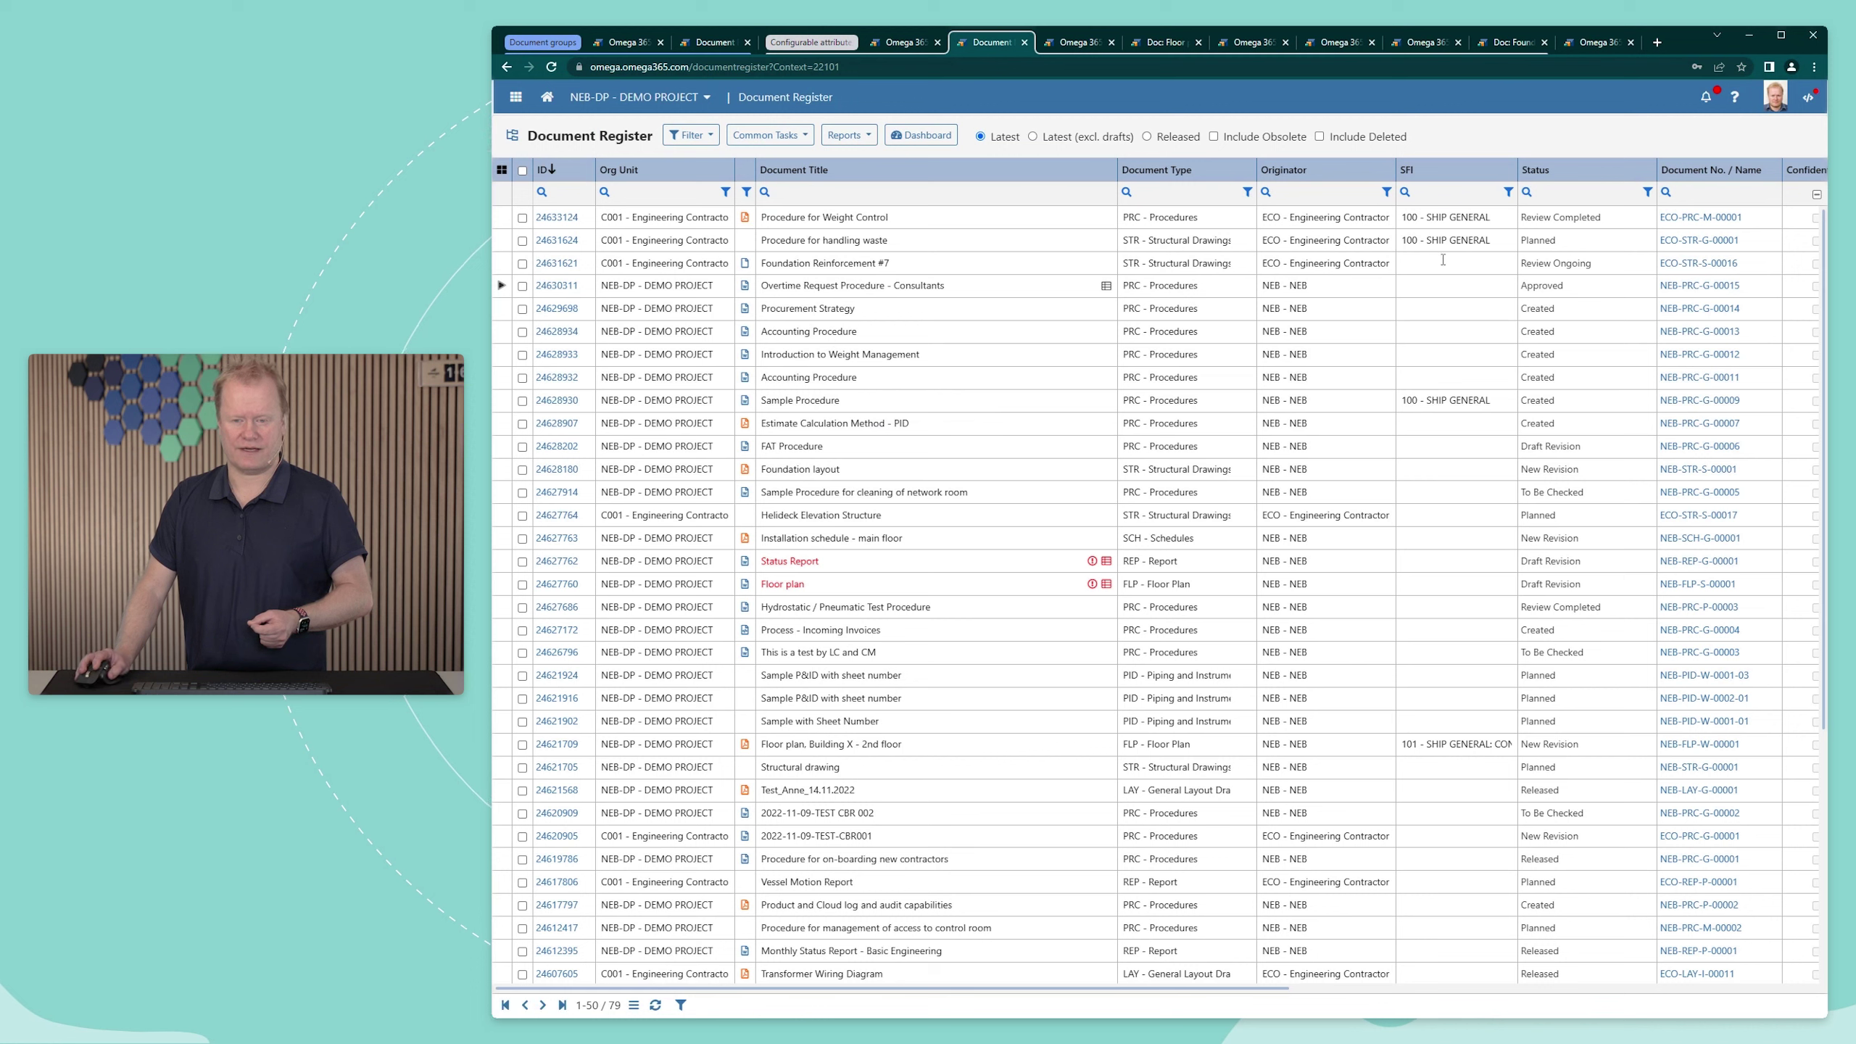
# Step: View the SFI codes that can be selected for the Foundation Reinforcement #7 document in the register
pyautogui.click(1442, 259)
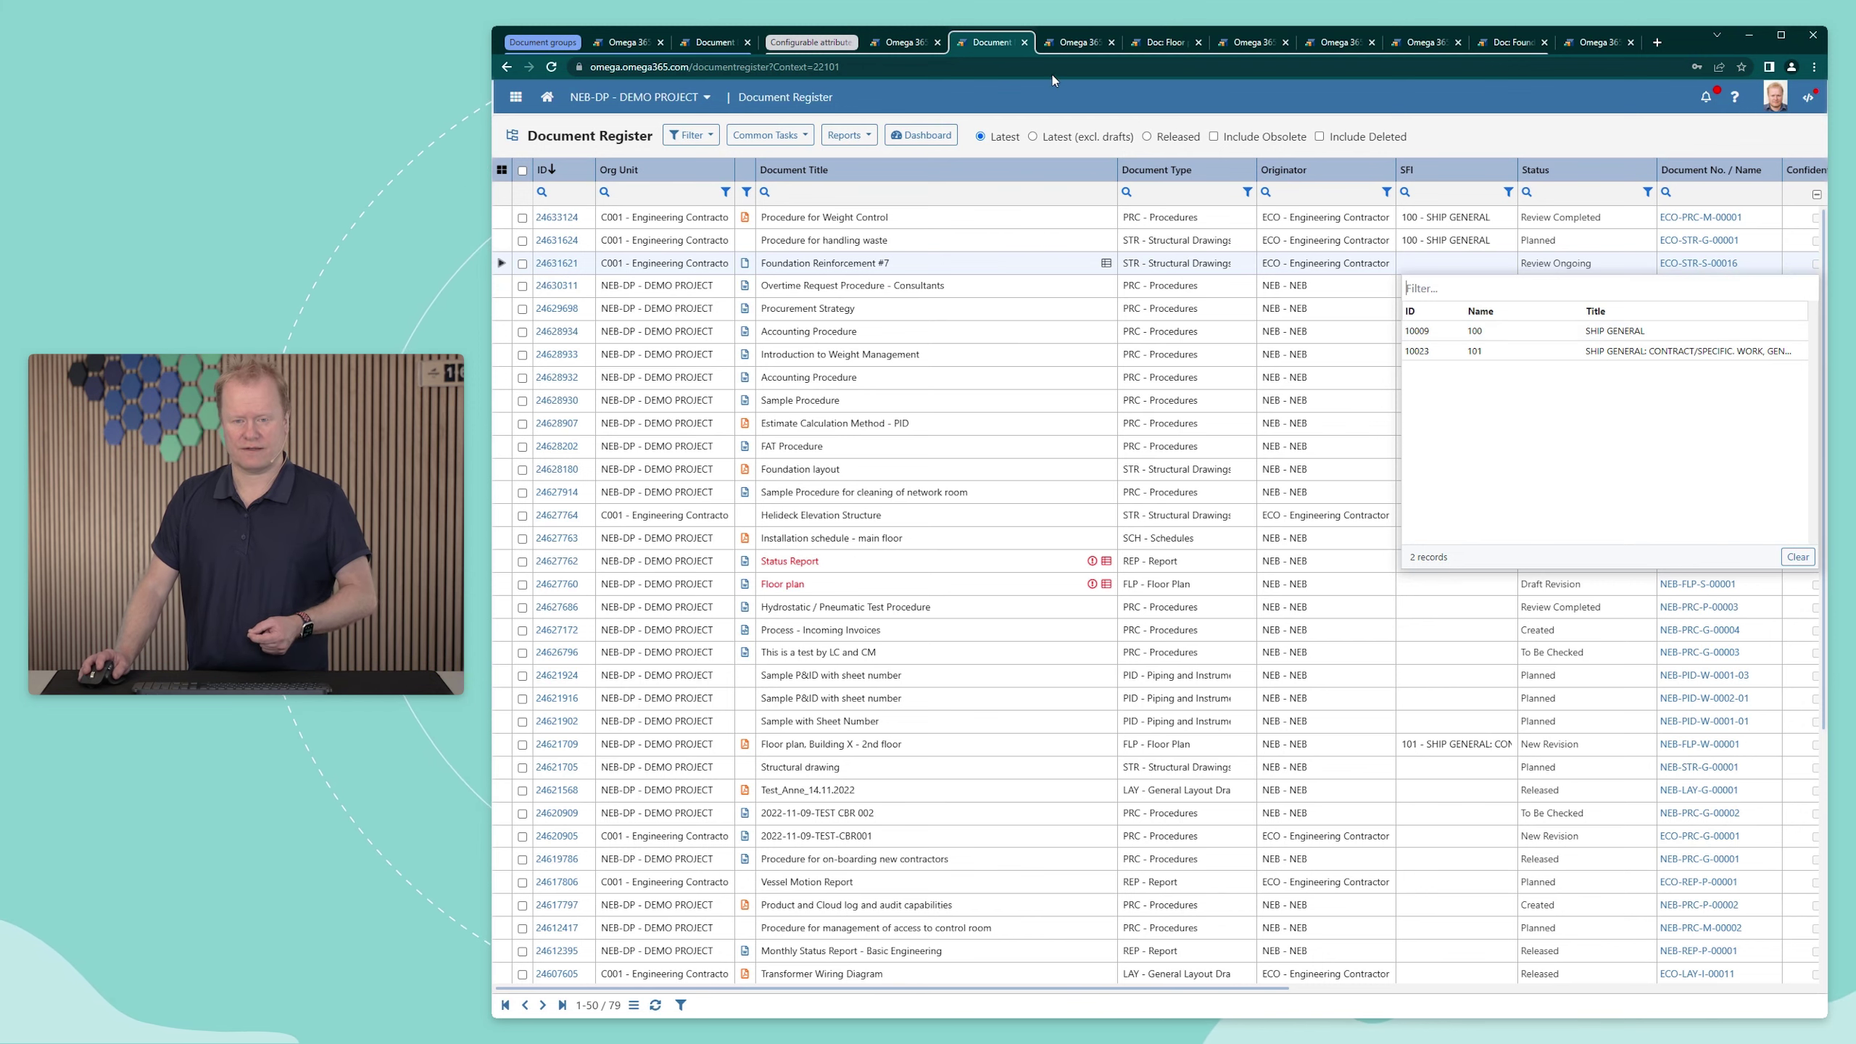
pyautogui.click(1061, 47)
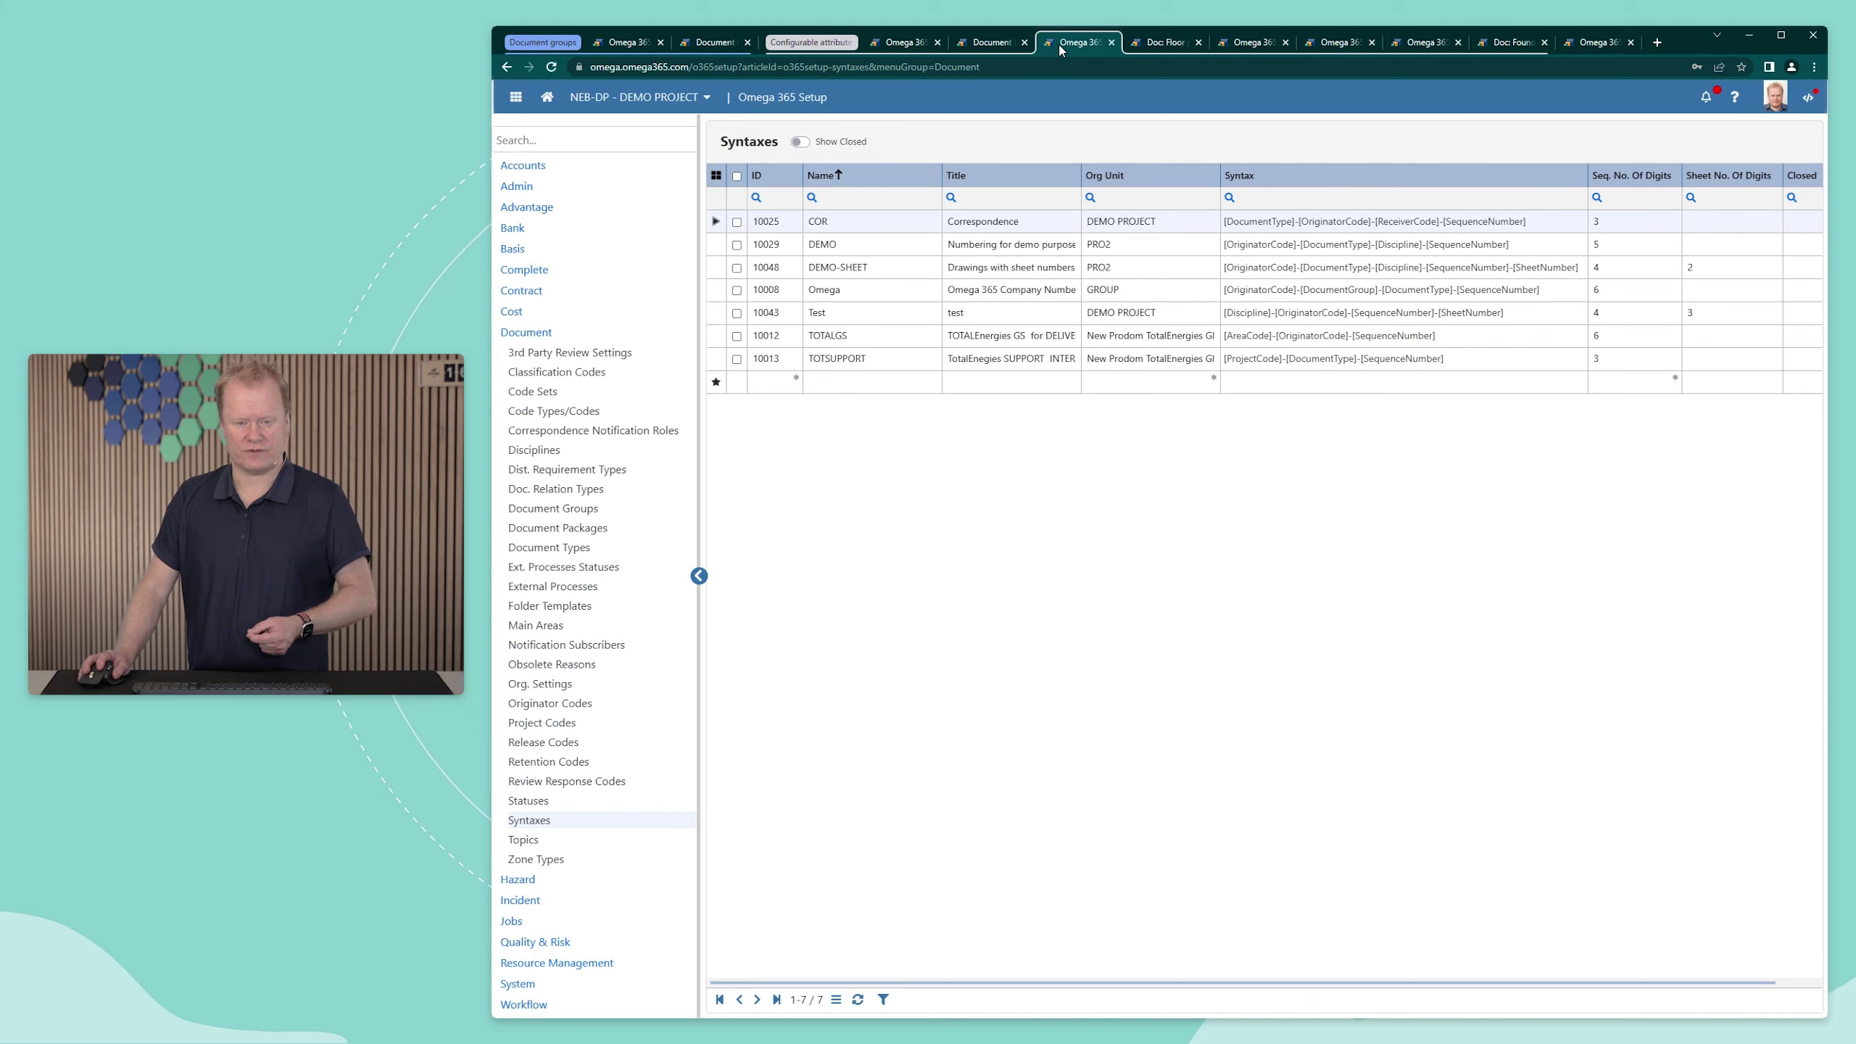
pyautogui.click(993, 42)
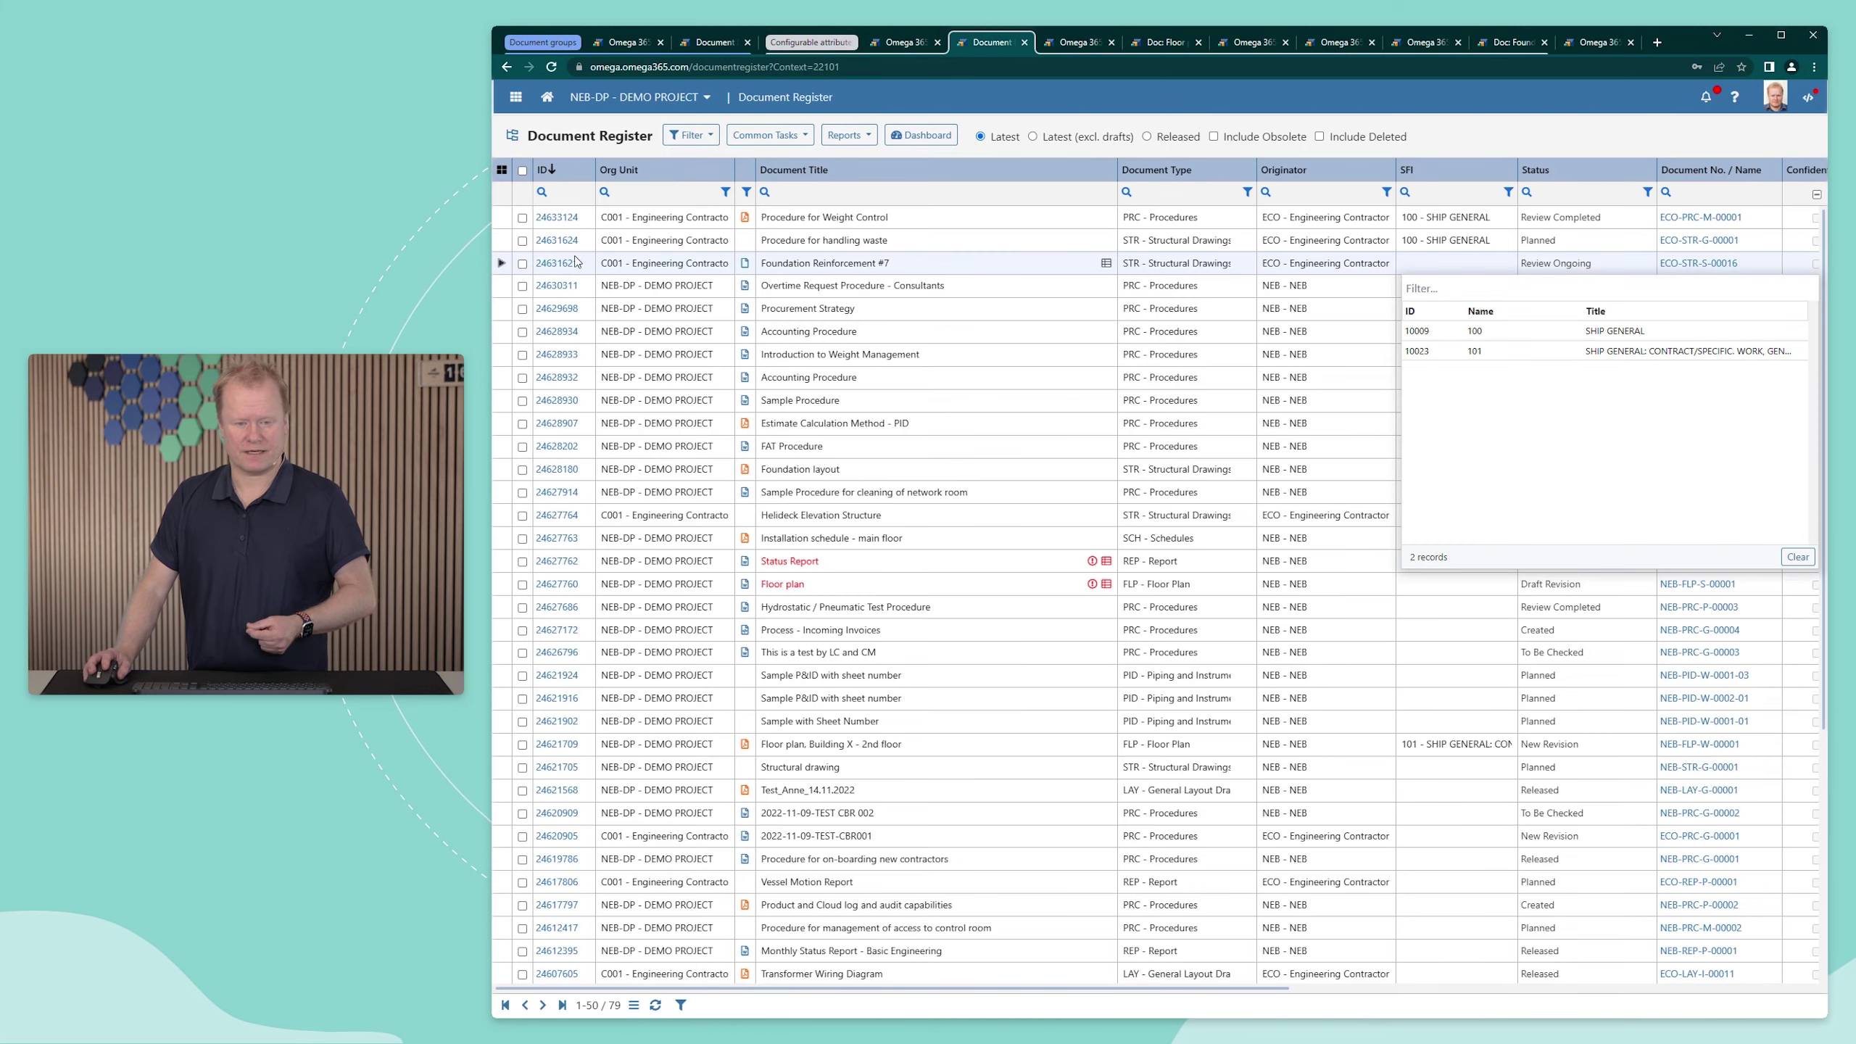
# Step: Open the Foundation Reinforcement #7 document and examine the other setup attributes in its settings, down to the SFI field
pyautogui.click(551, 266)
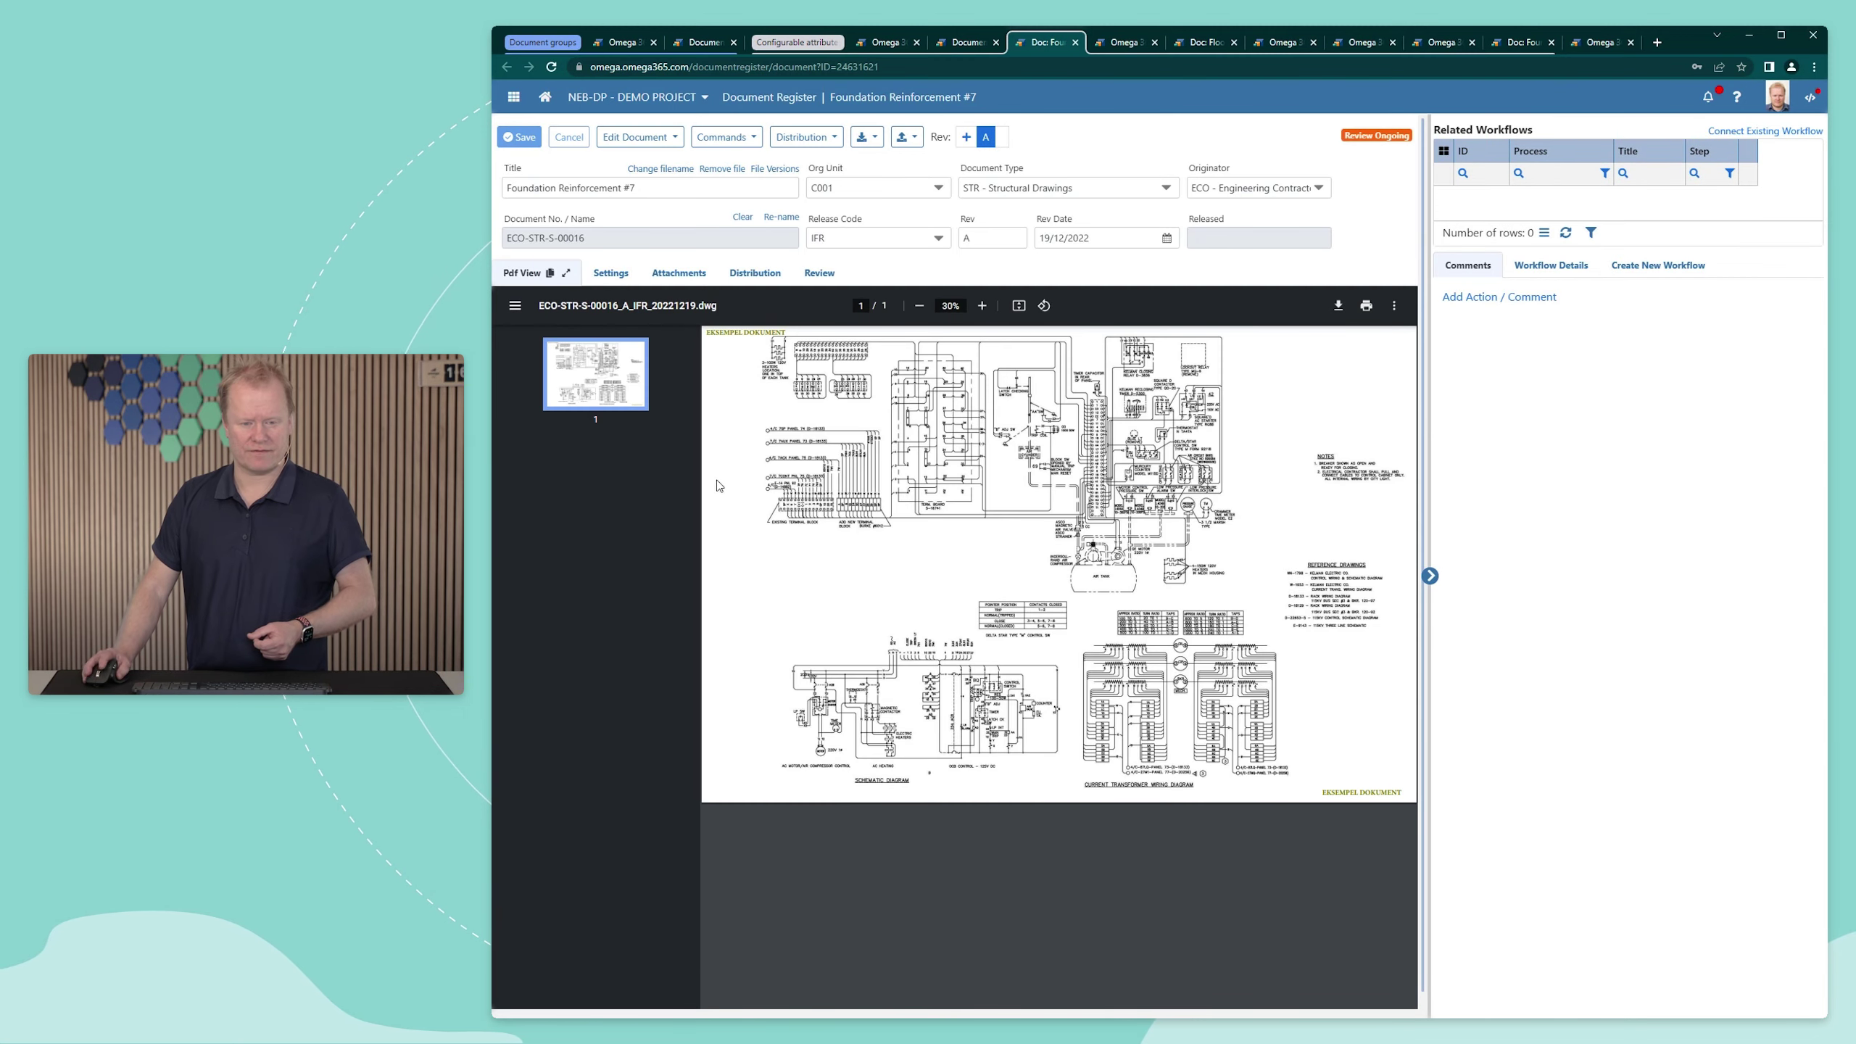
pyautogui.click(602, 278)
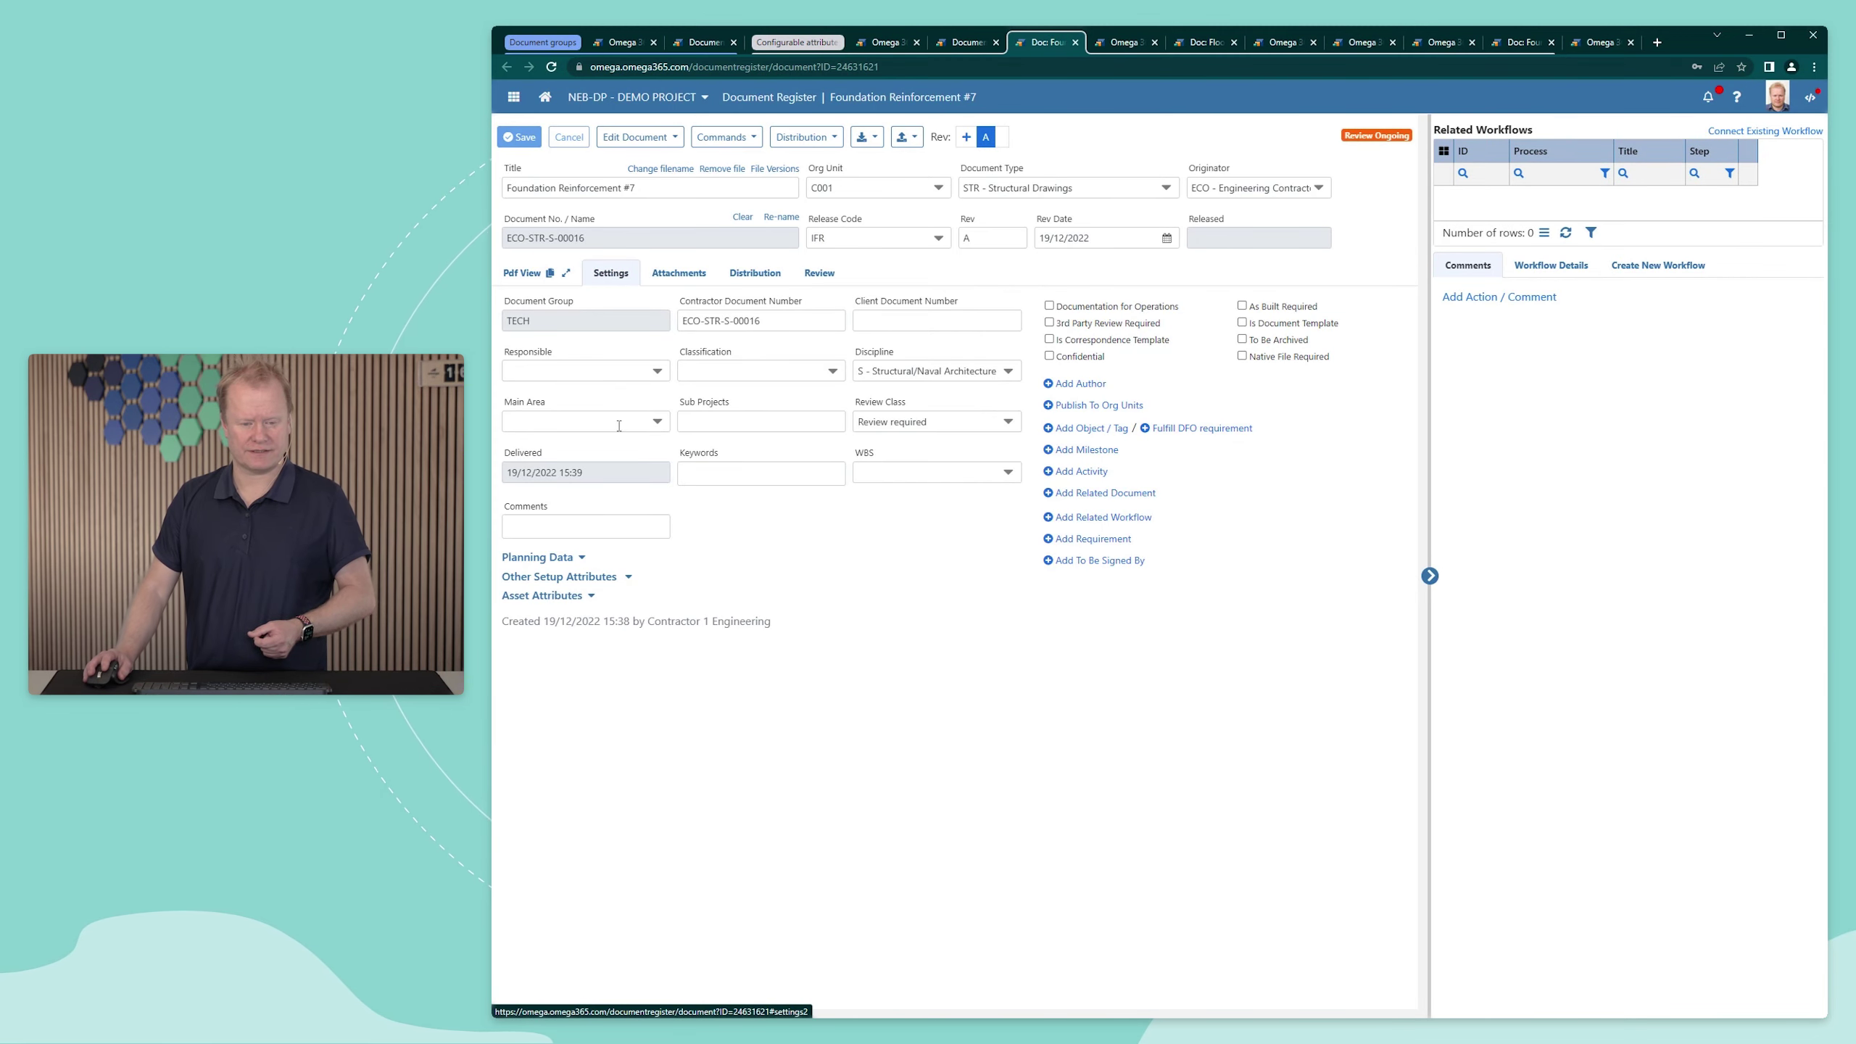
pyautogui.click(573, 578)
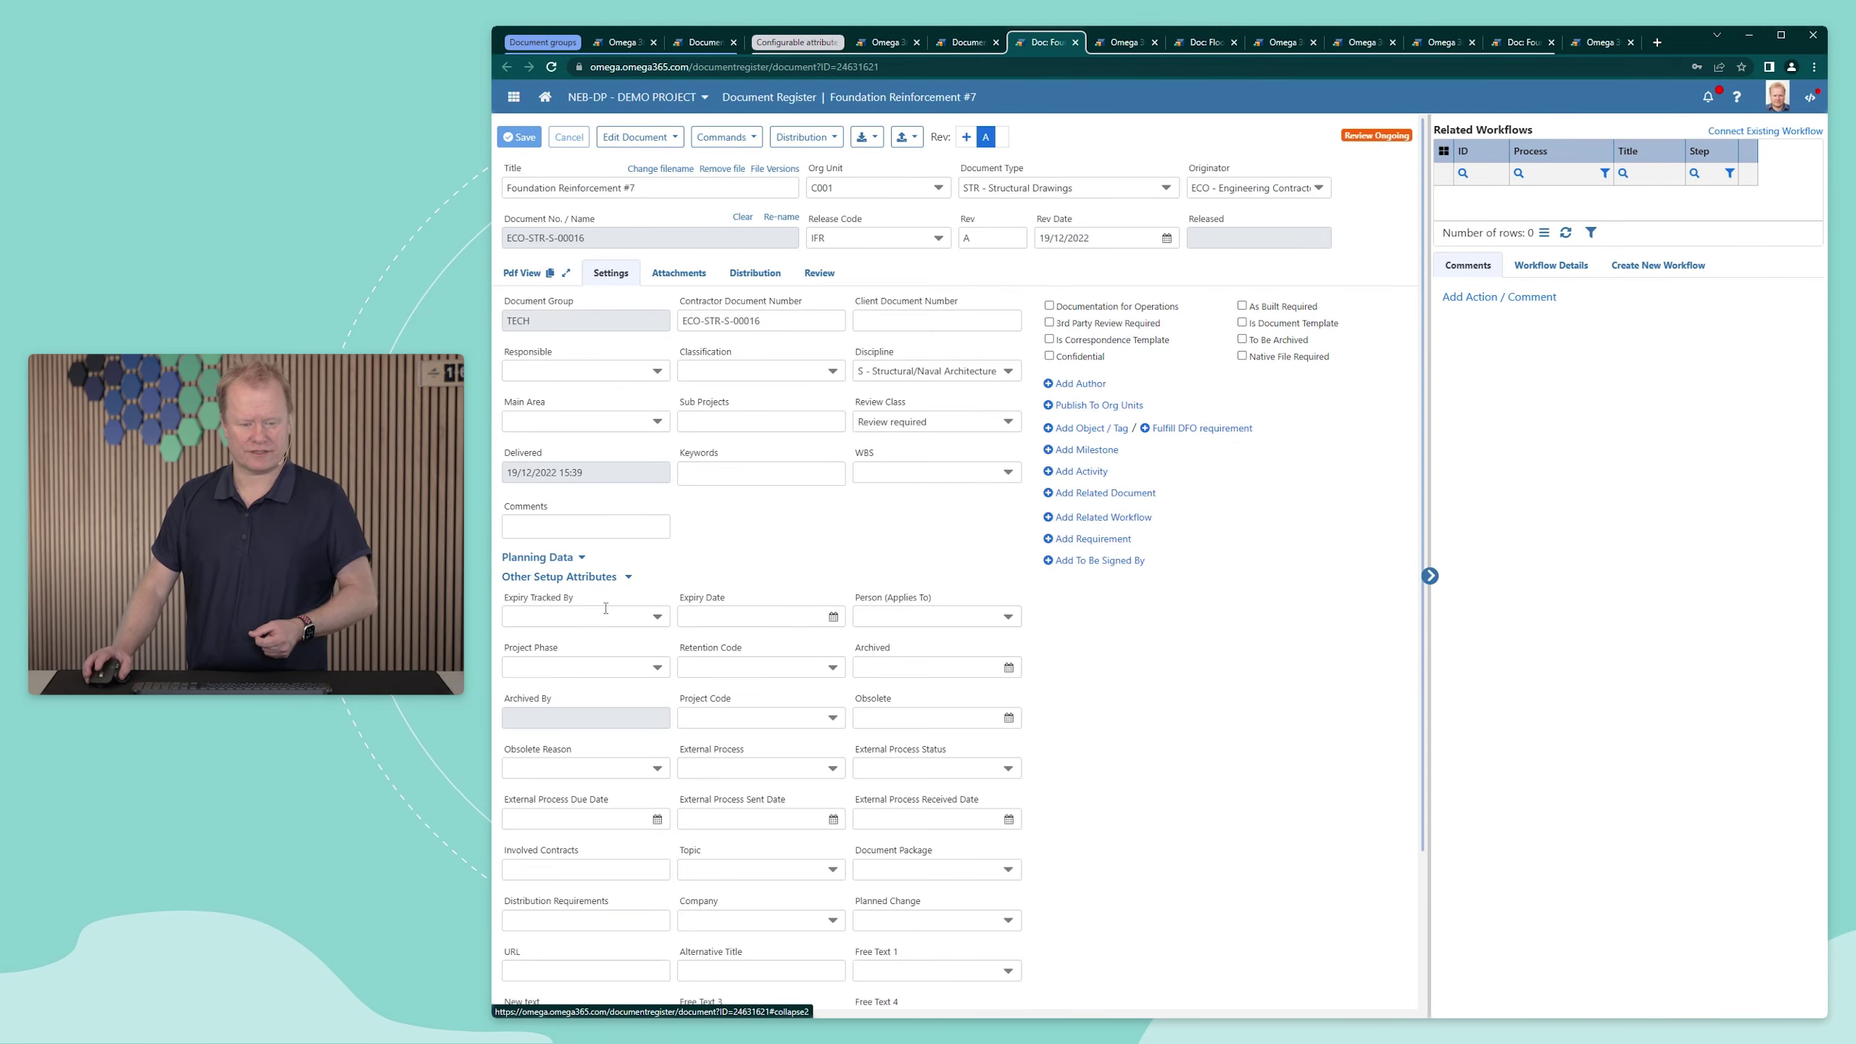
pyautogui.scroll(-2, 606, 609)
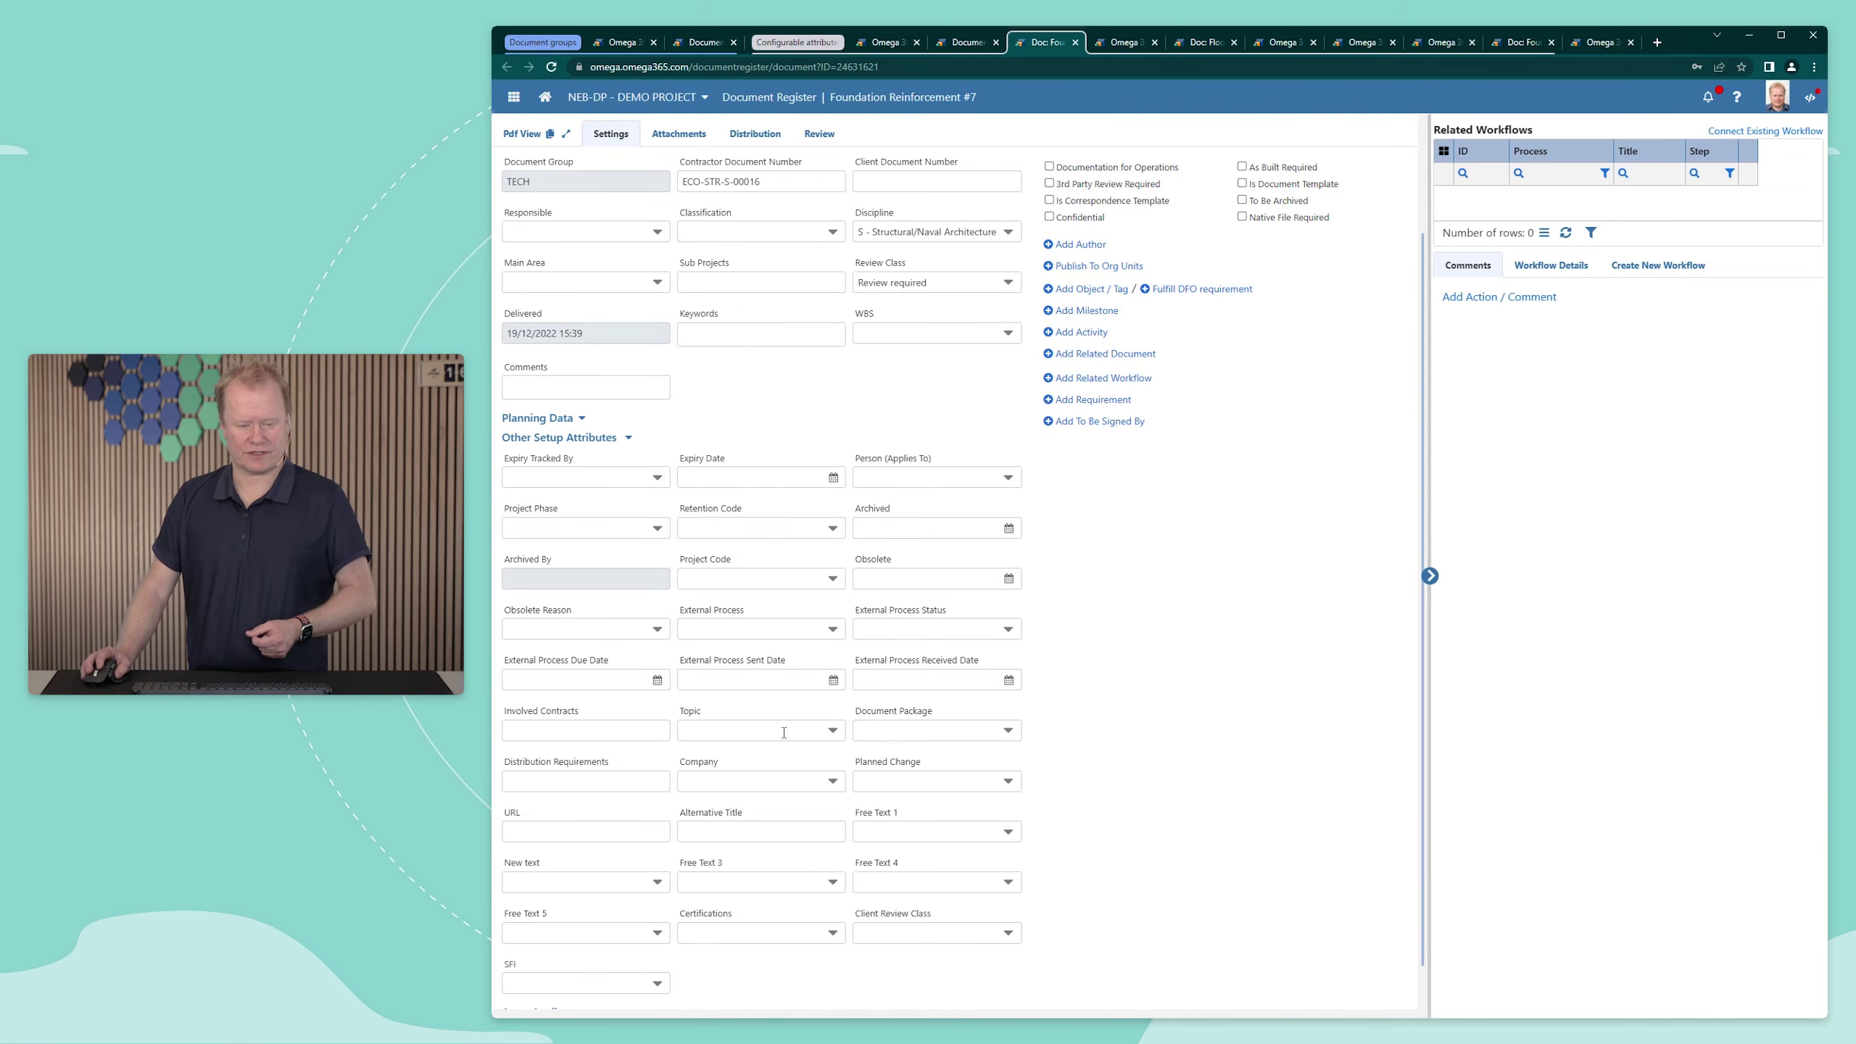
pyautogui.scroll(-1, 552, 986)
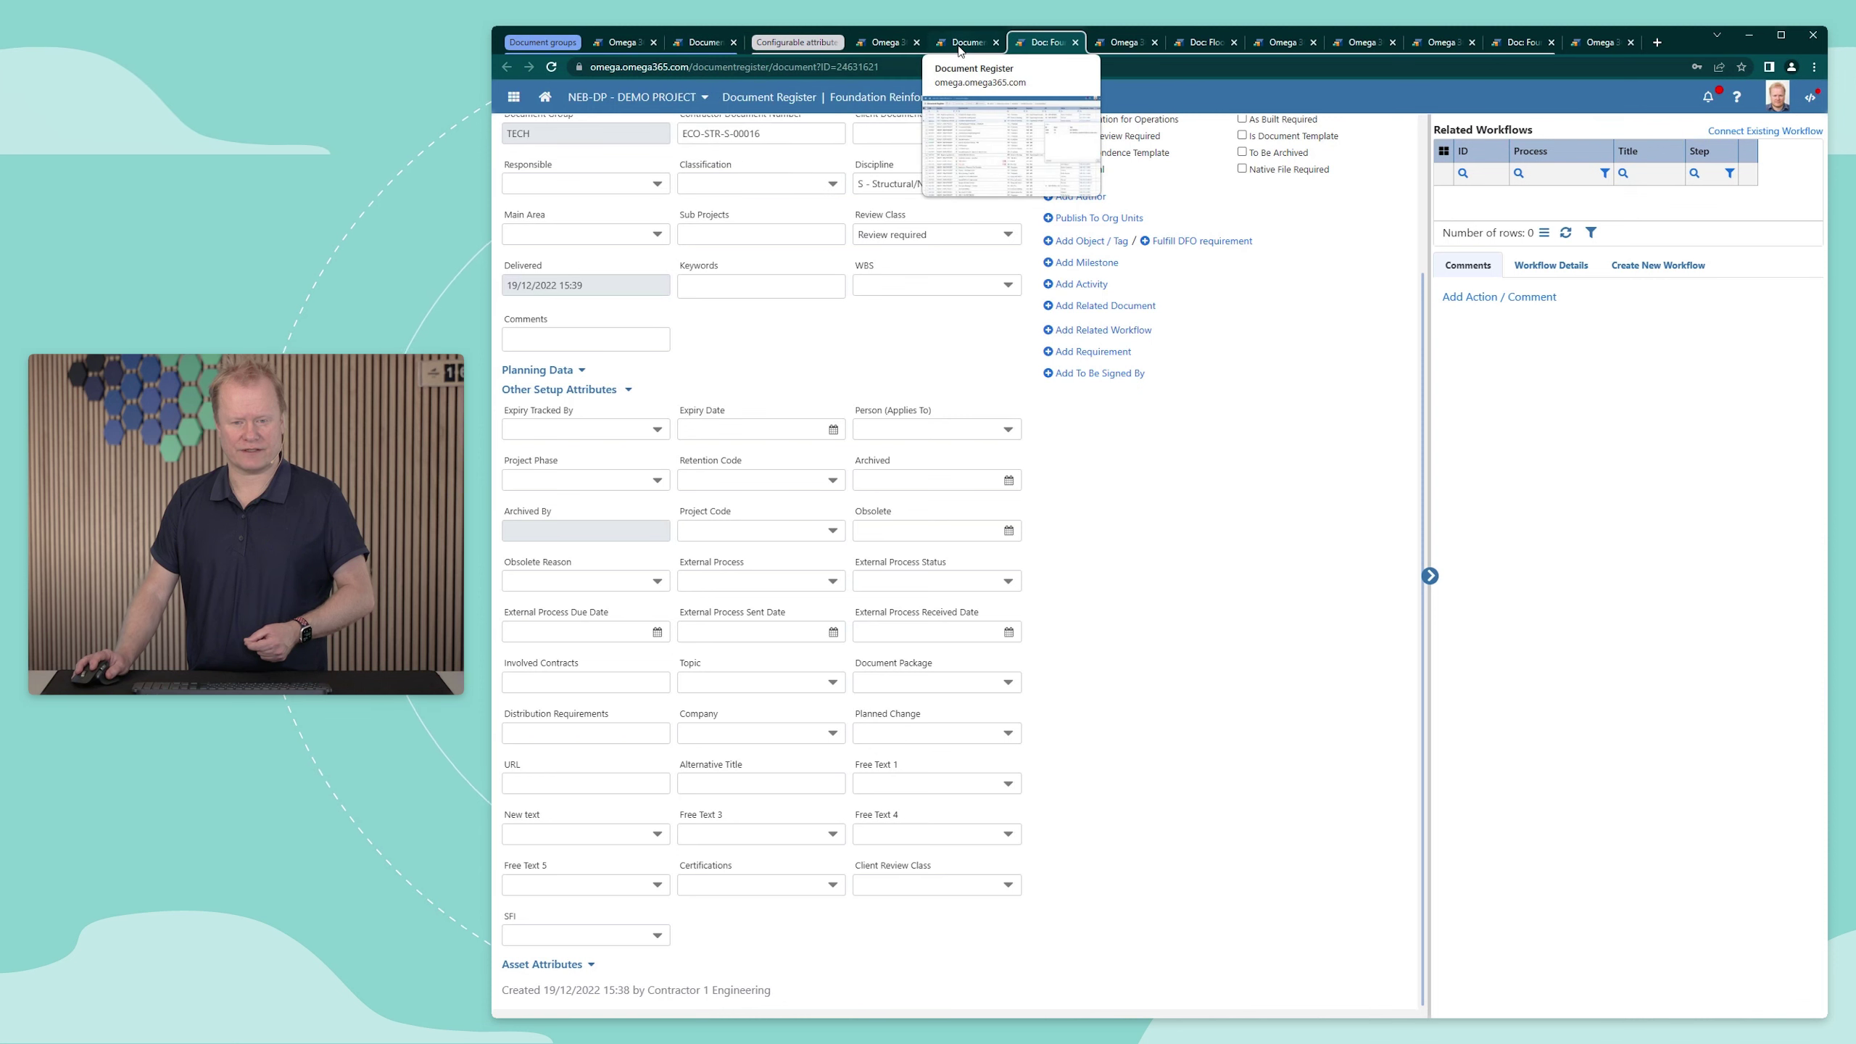
# Step: Return to the Code Types/Codes setup, search the setup list for "meta" and open the Meta setup
pyautogui.click(890, 44)
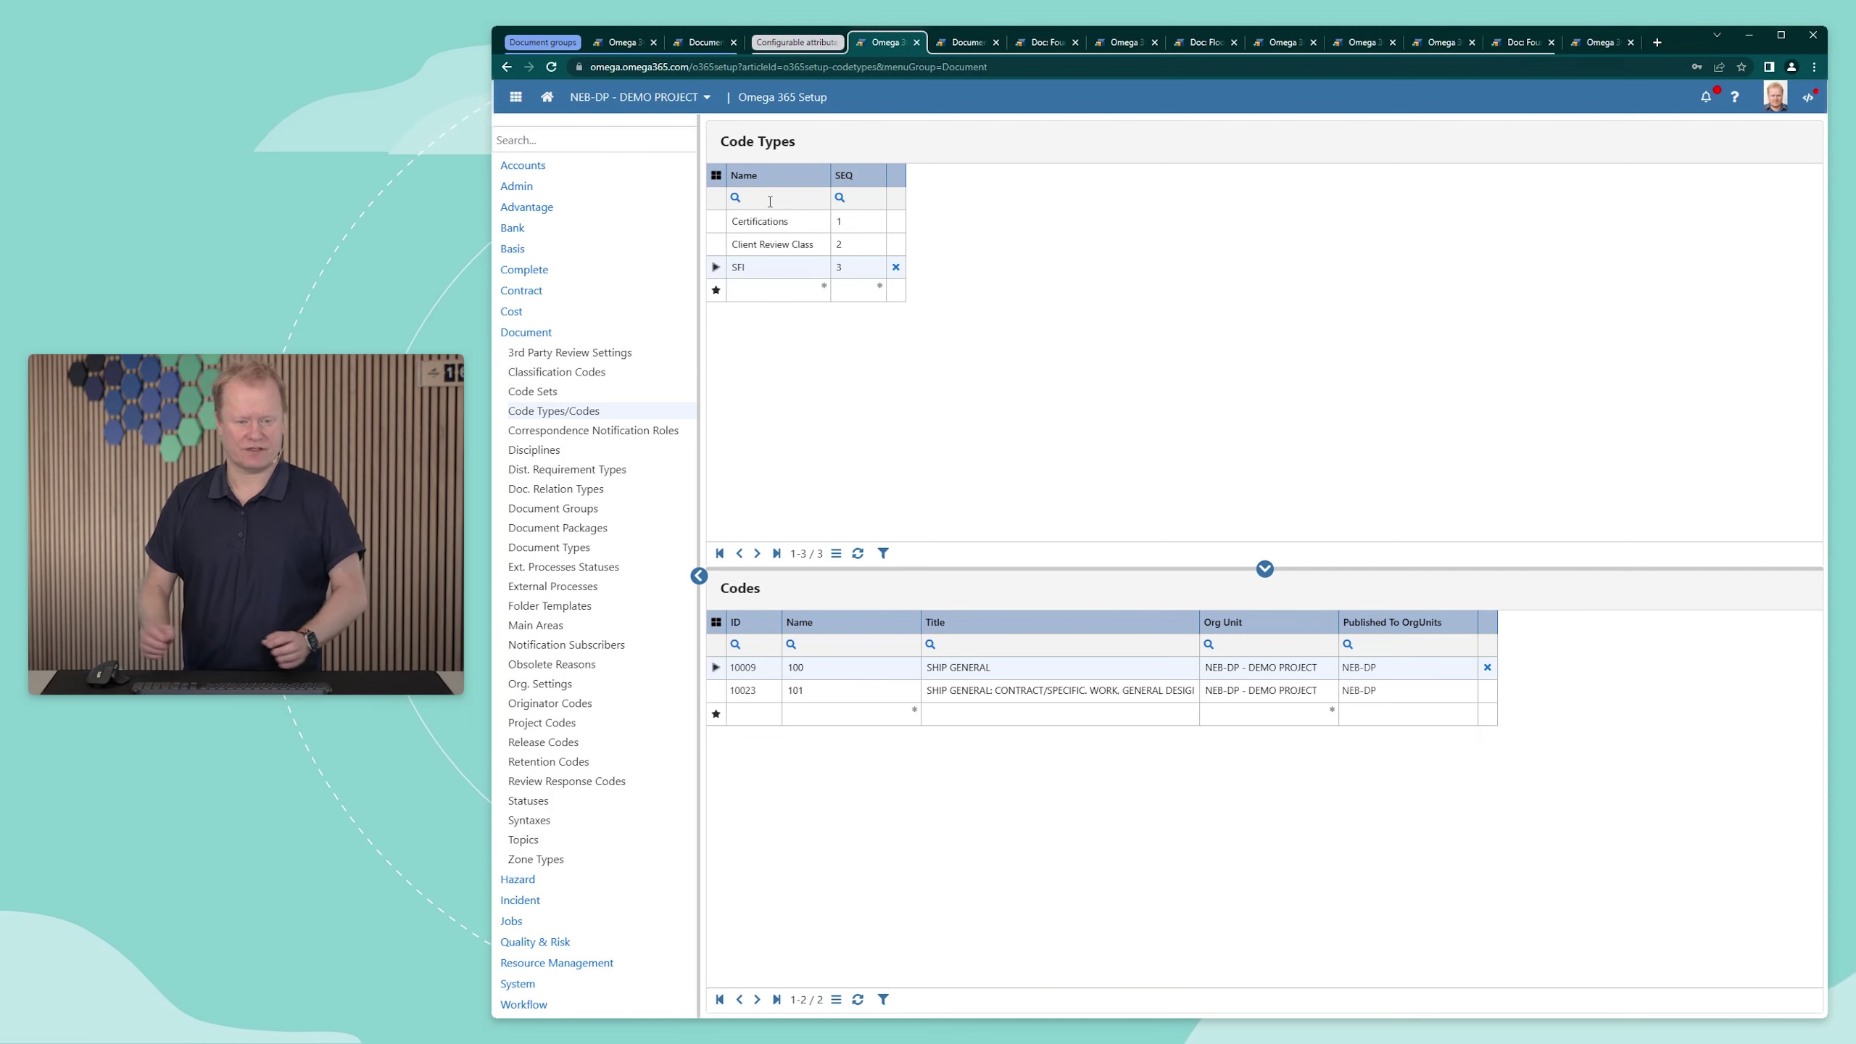
pyautogui.click(558, 143)
pyautogui.write('meta')
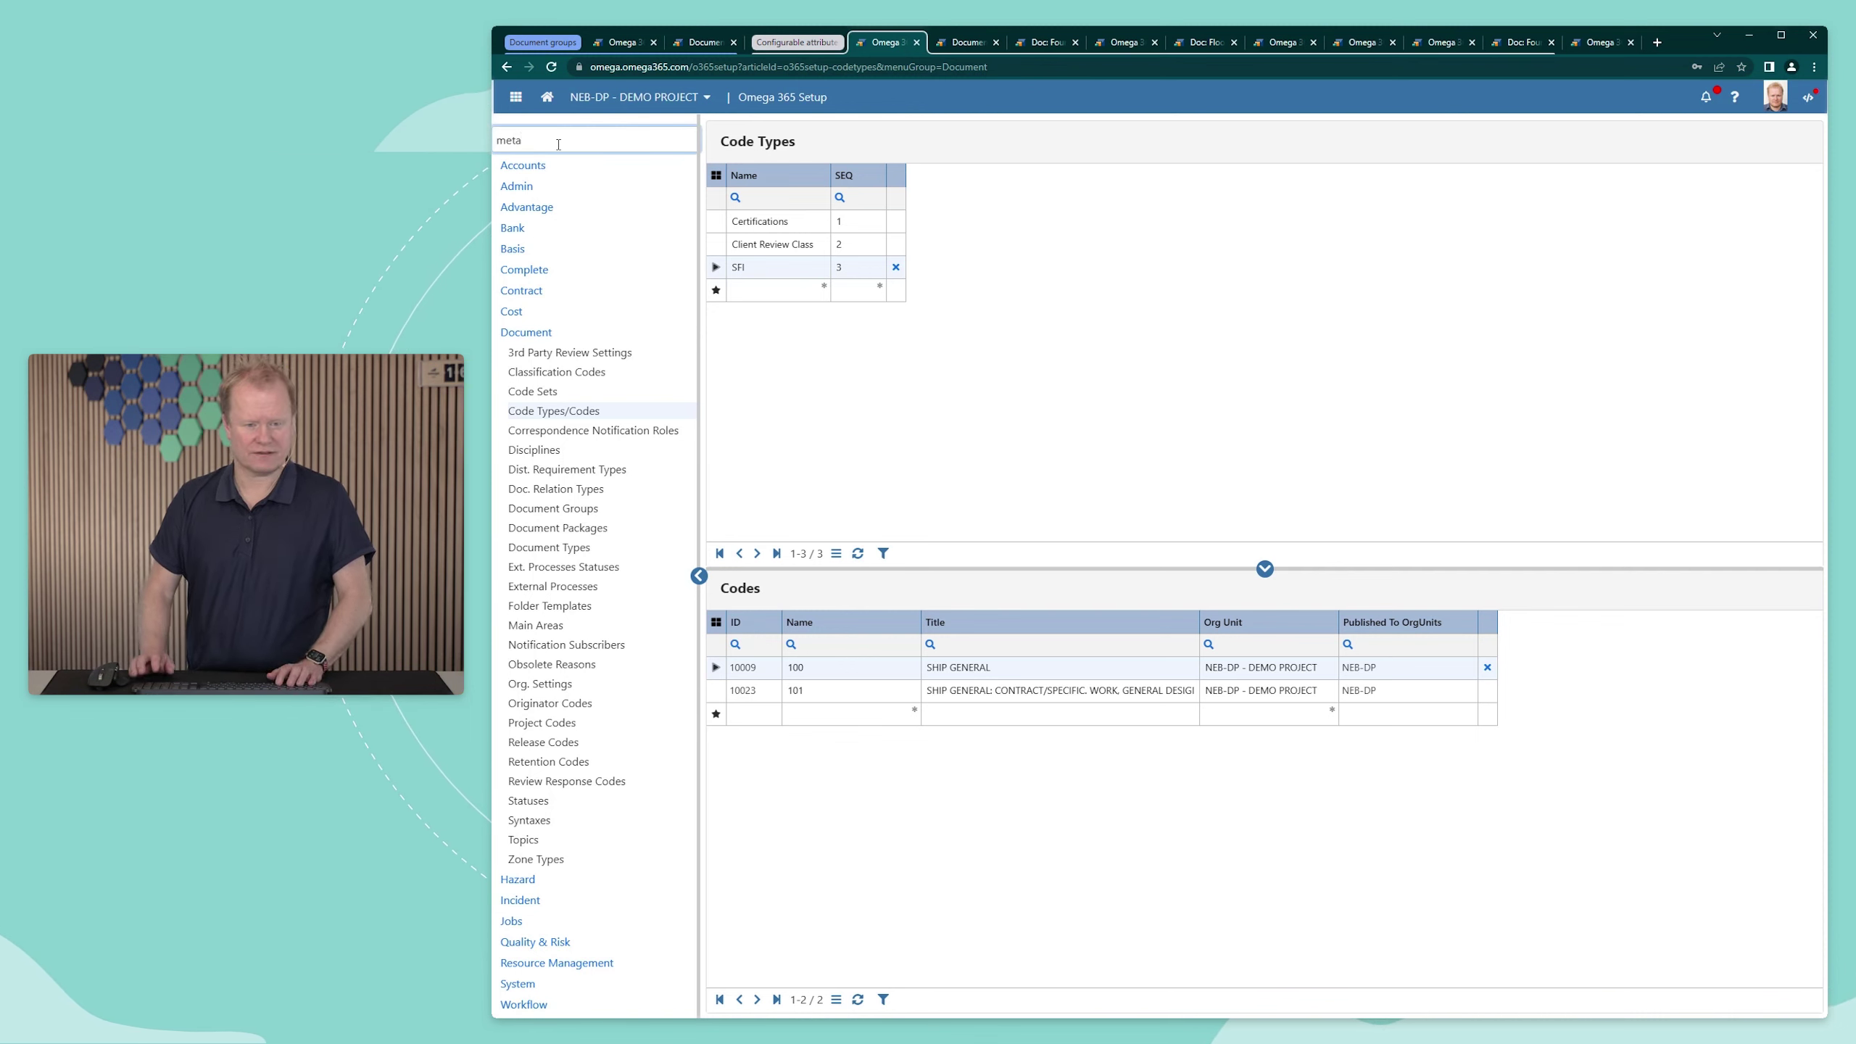
pyautogui.click(522, 186)
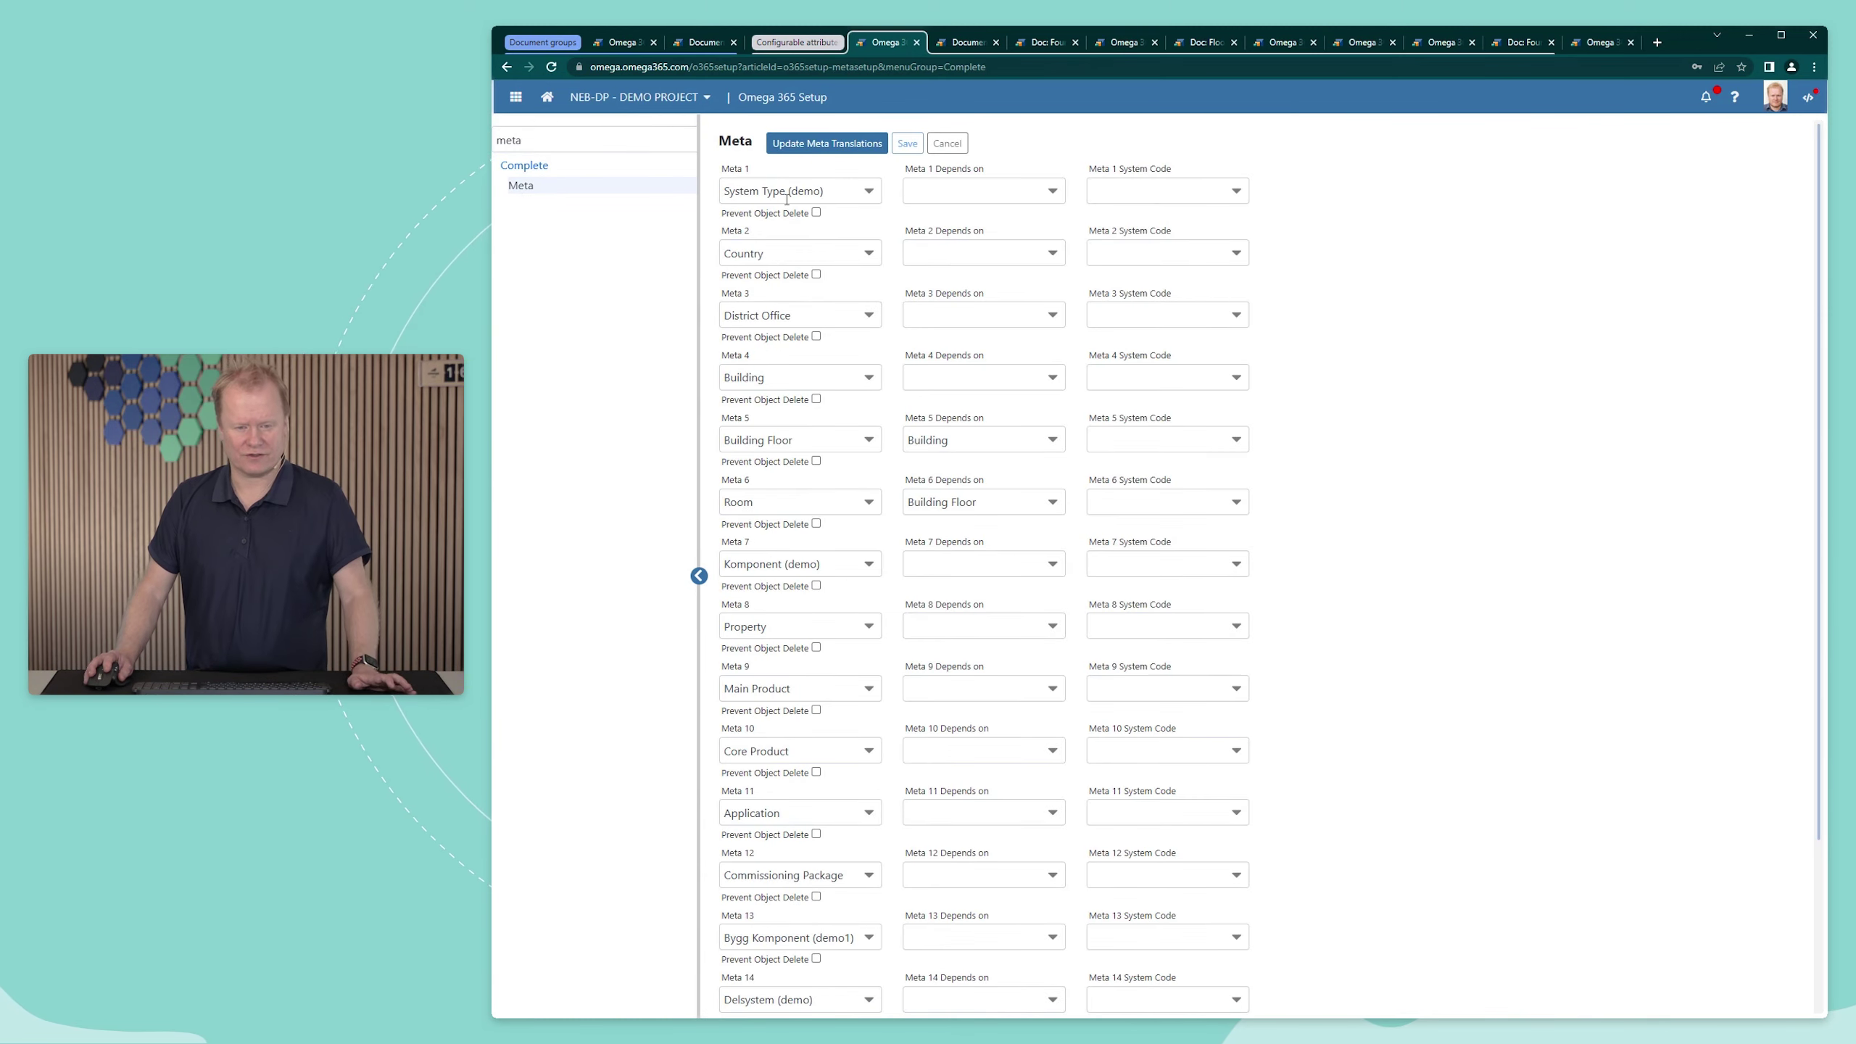
# Step: Examine the object types, dependencies and system codes that can be selected for Meta 1, and look over the other Meta rows
pyautogui.click(854, 191)
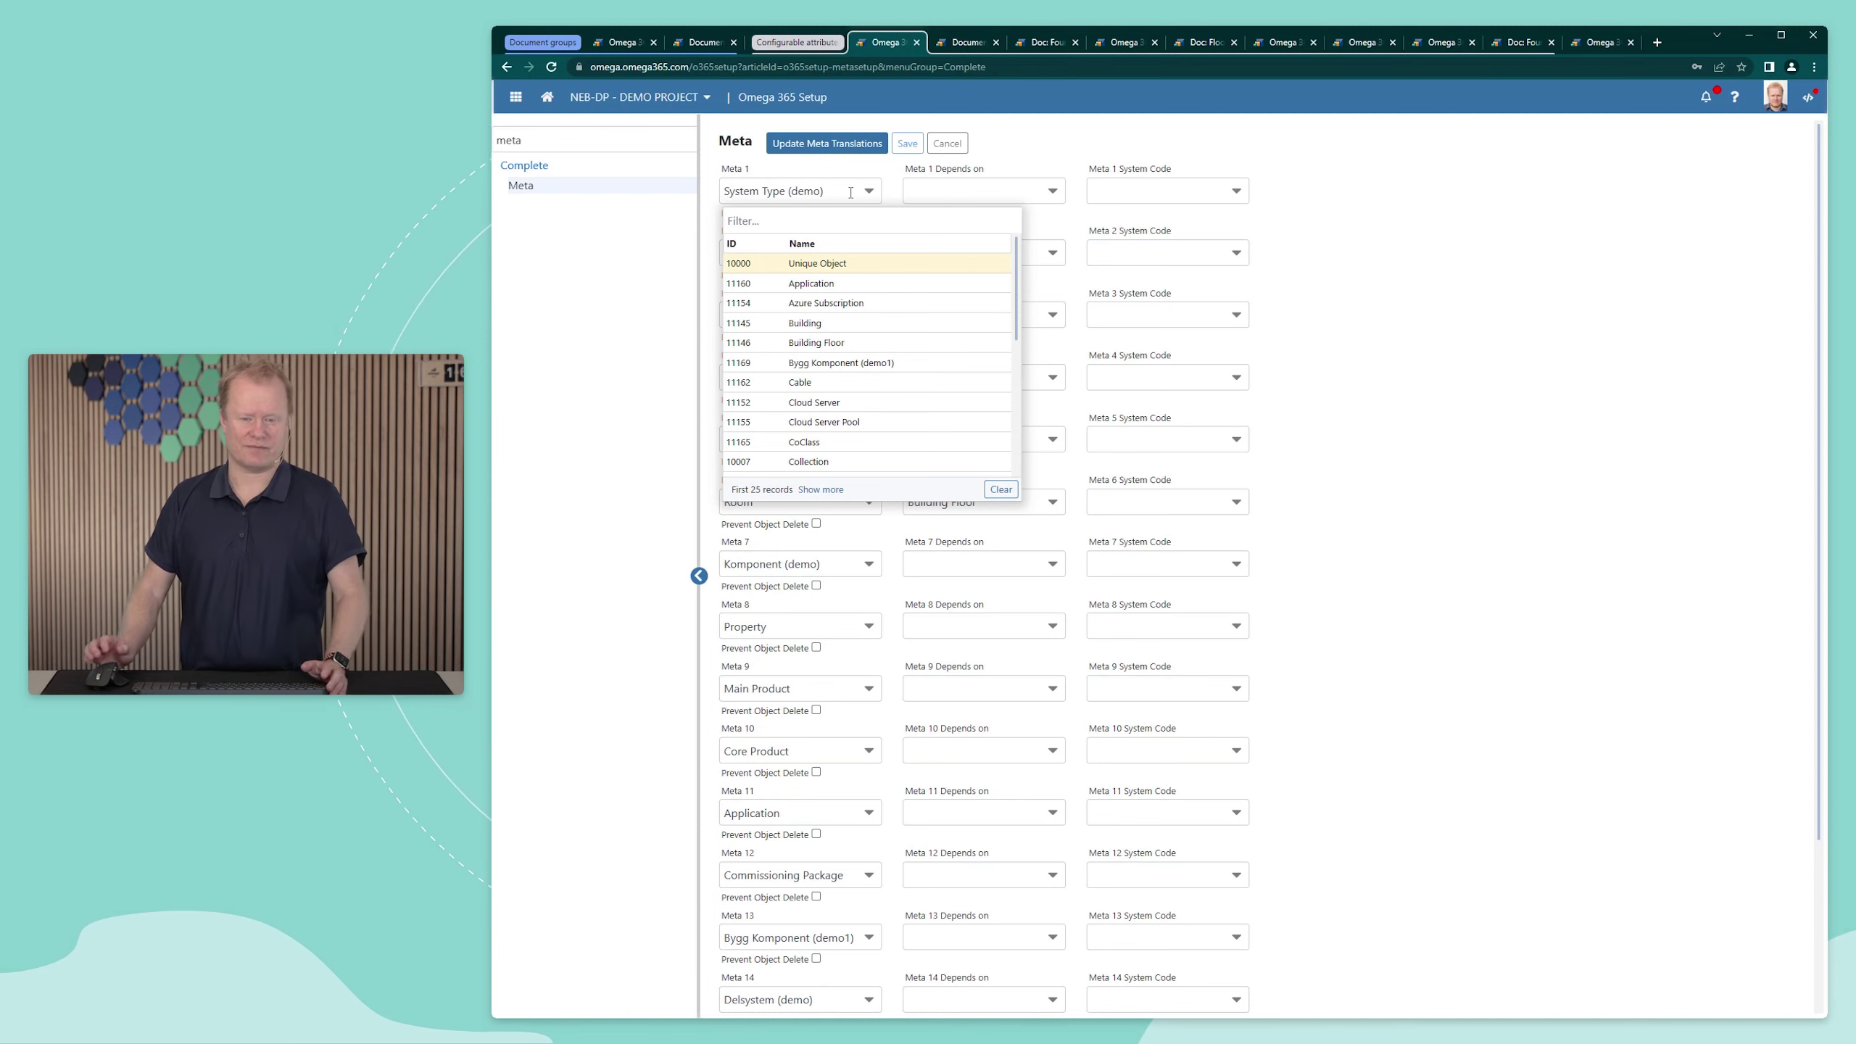
pyautogui.click(850, 192)
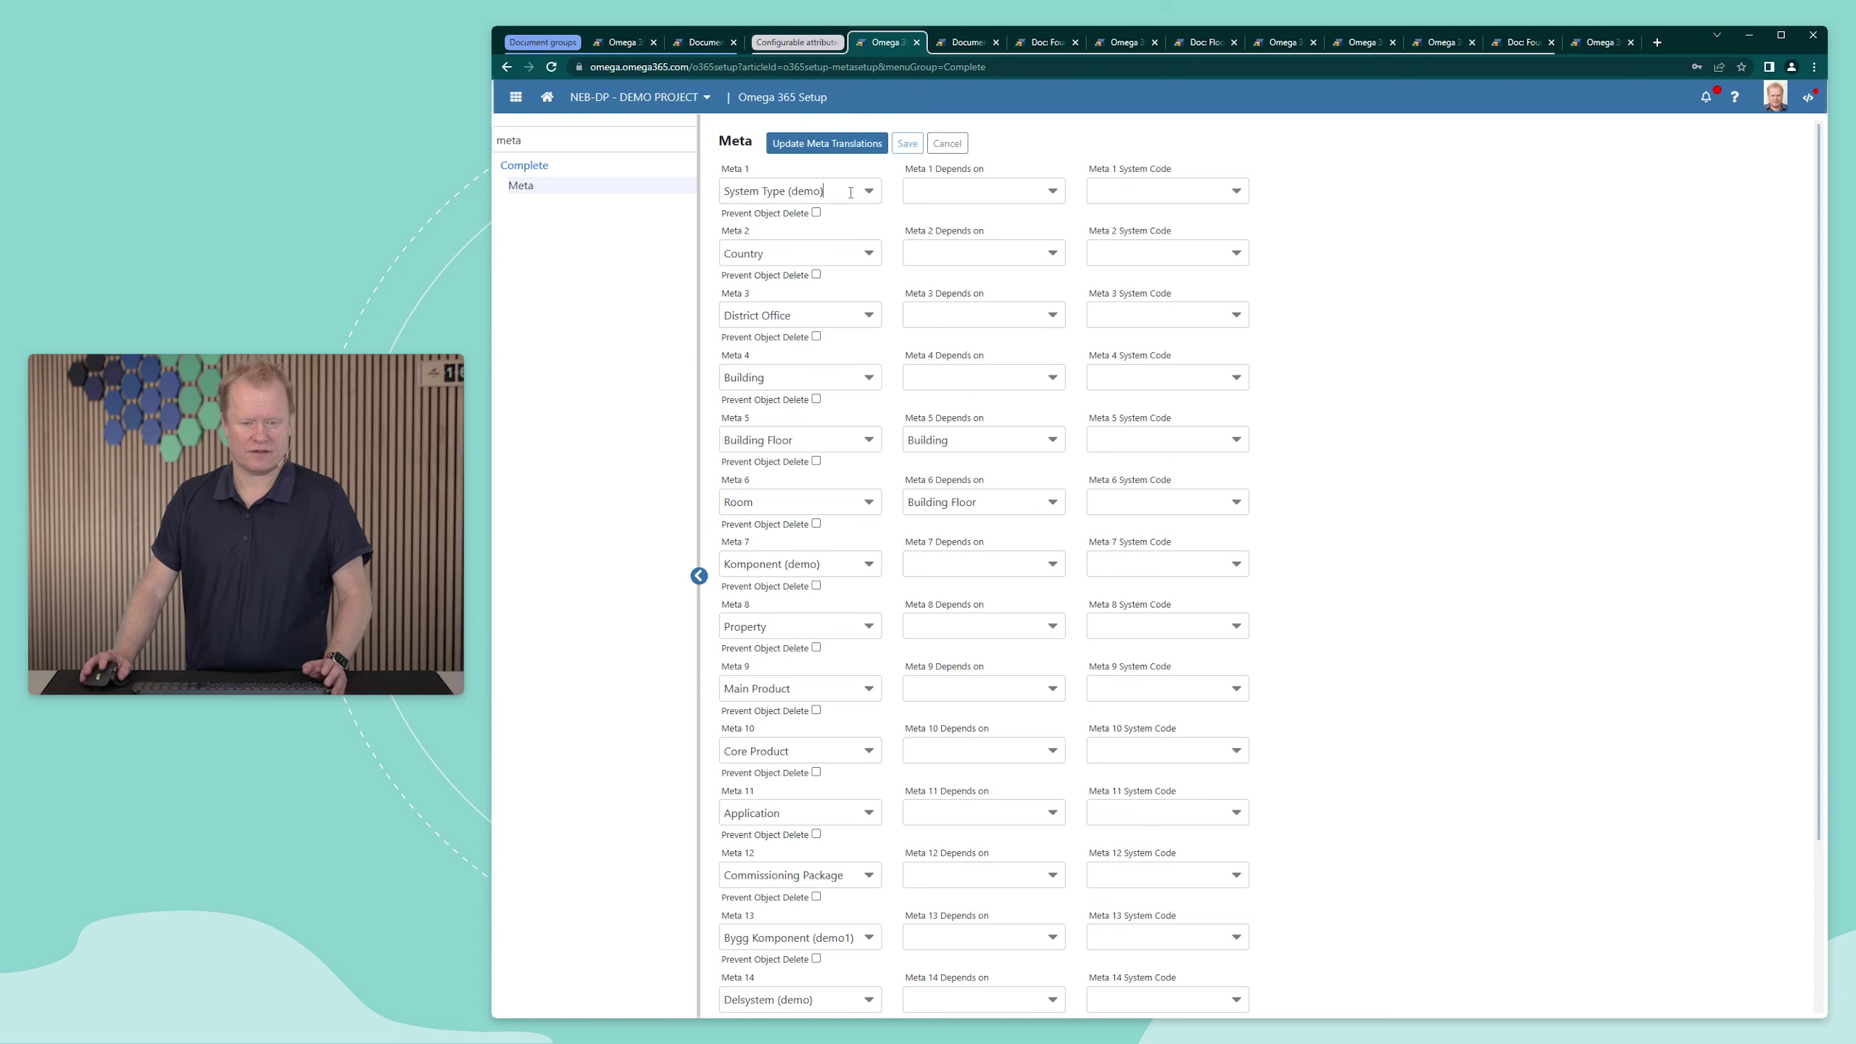
pyautogui.click(937, 186)
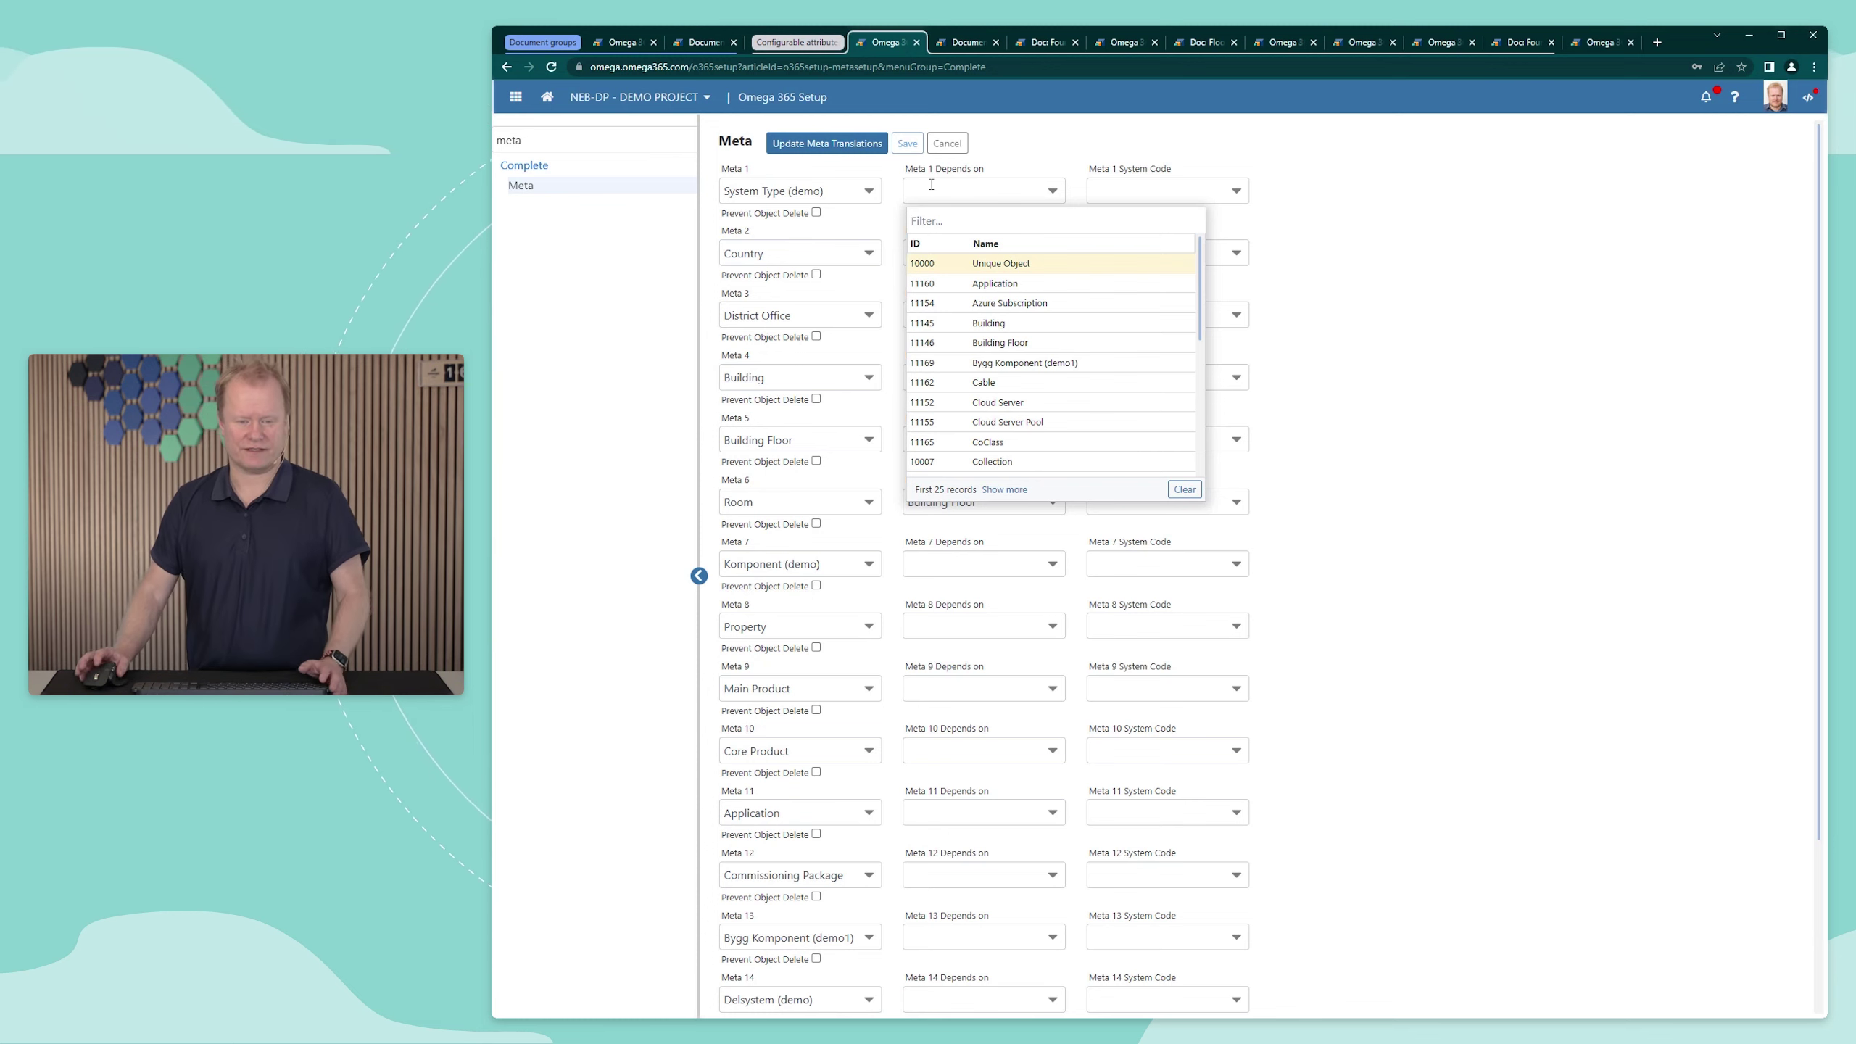
pyautogui.click(1313, 424)
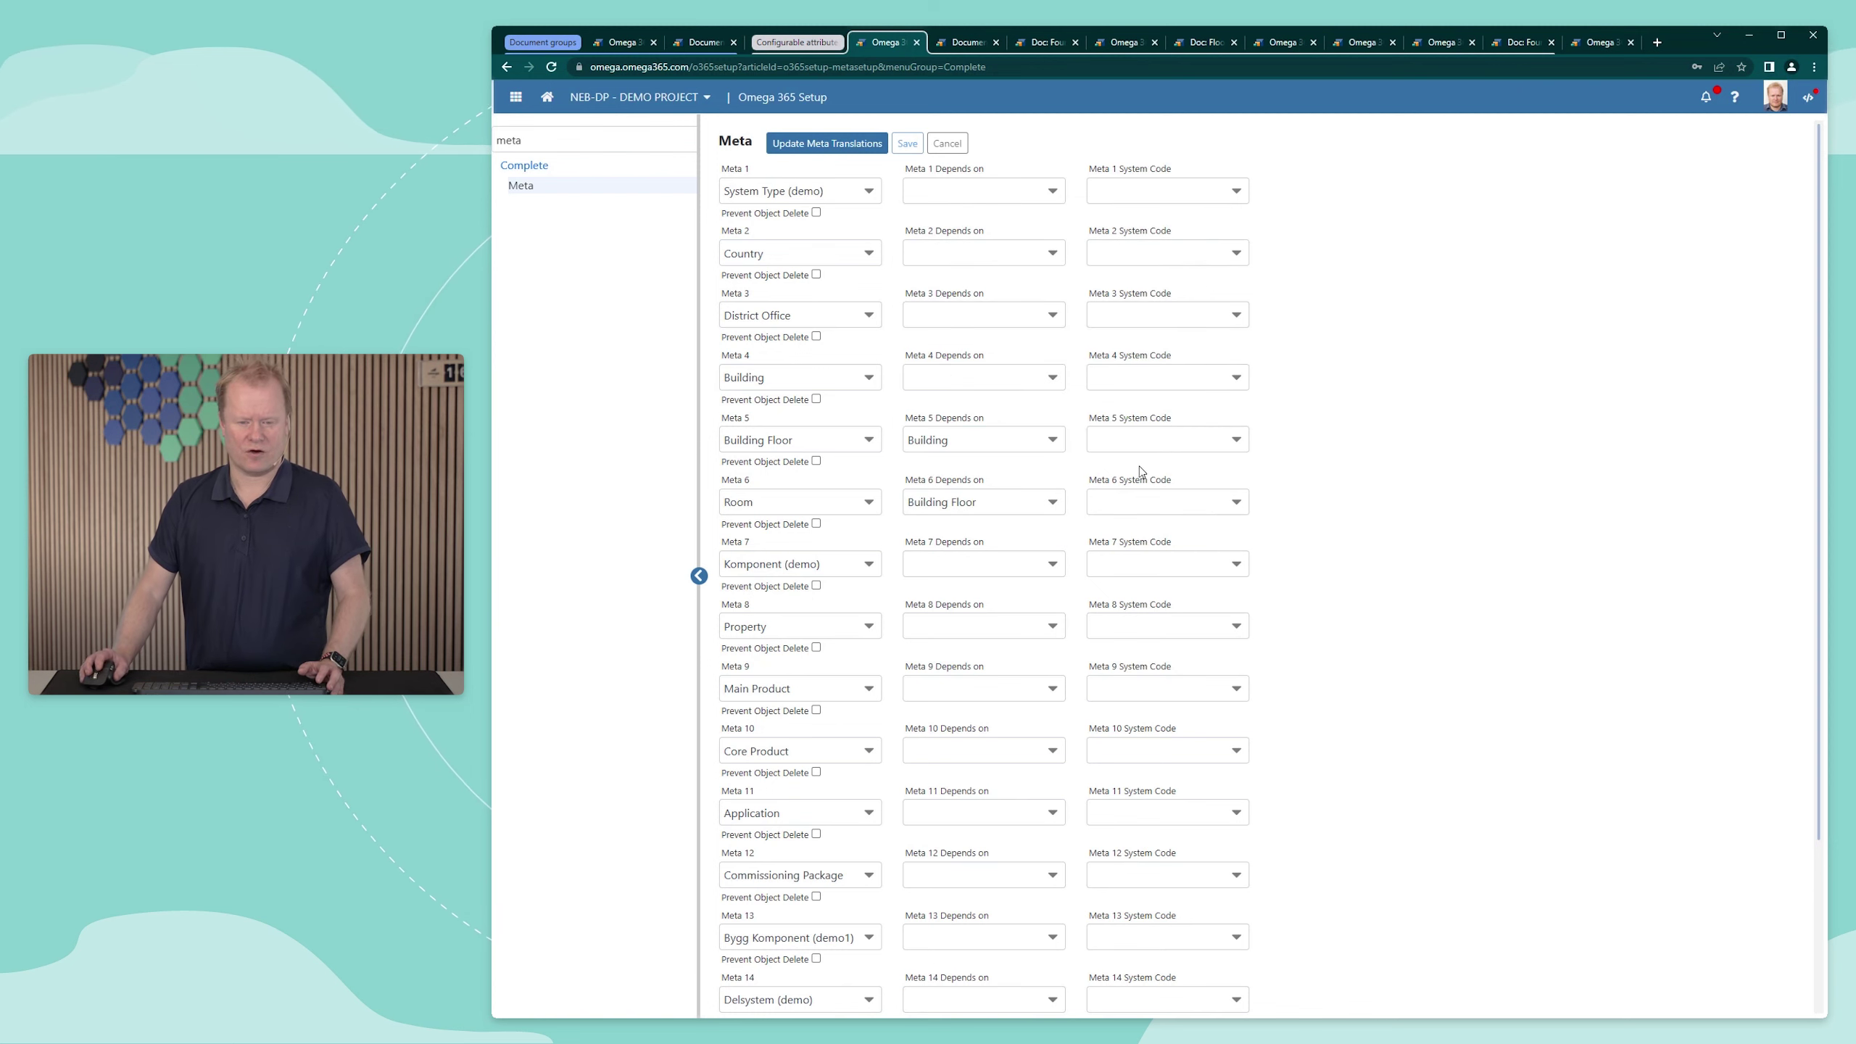
pyautogui.scroll(-3, 1047, 483)
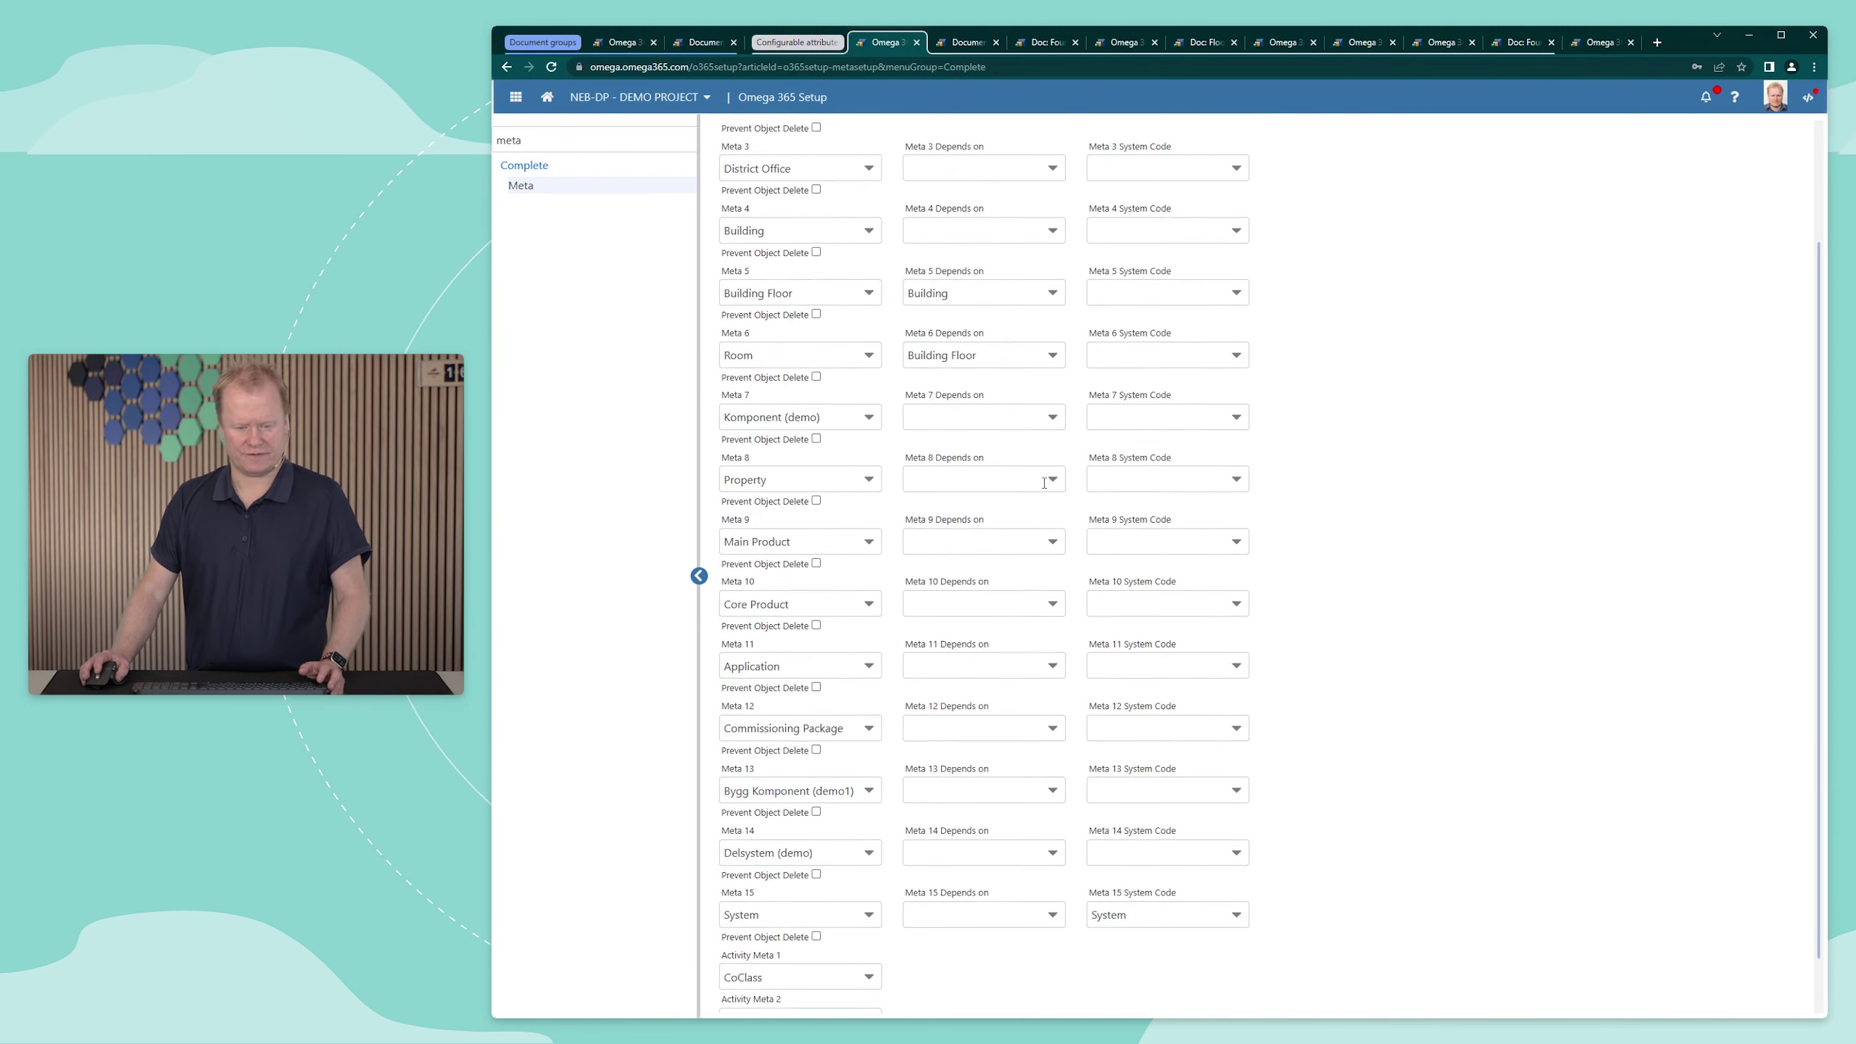
pyautogui.scroll(3, 1140, 465)
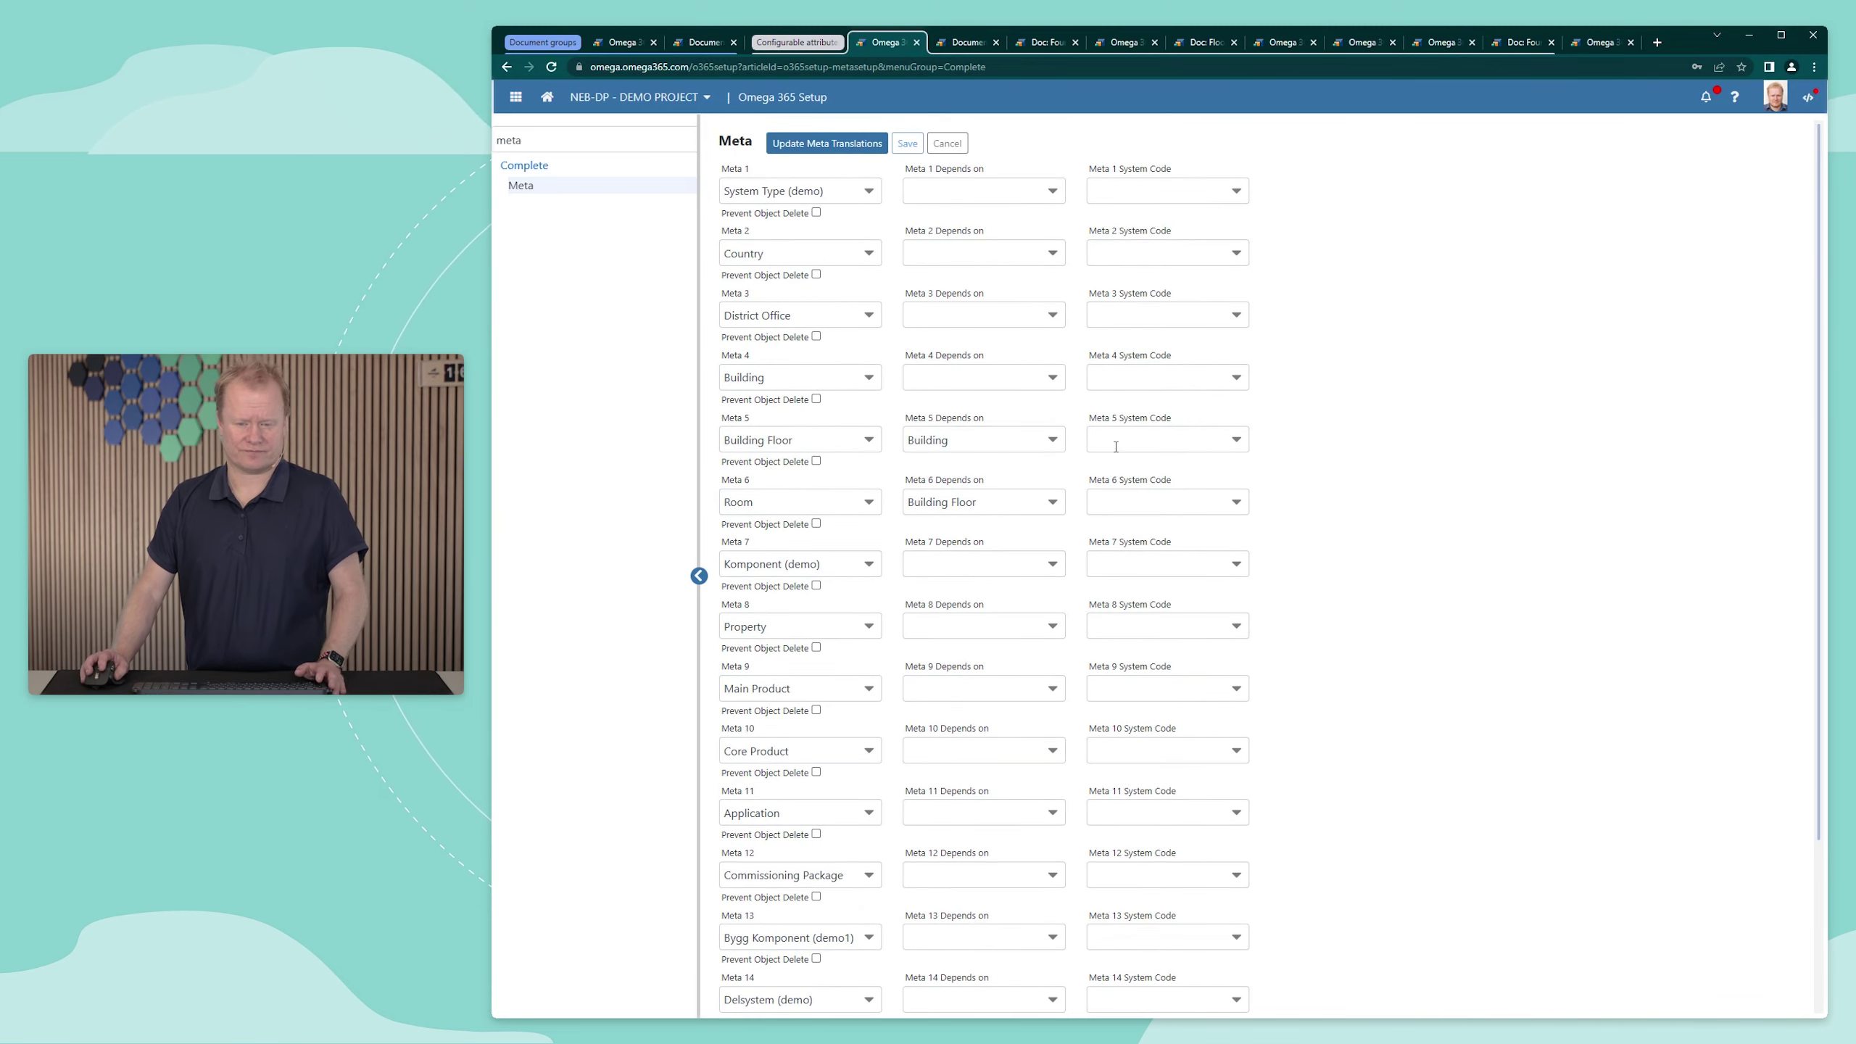
pyautogui.click(1167, 194)
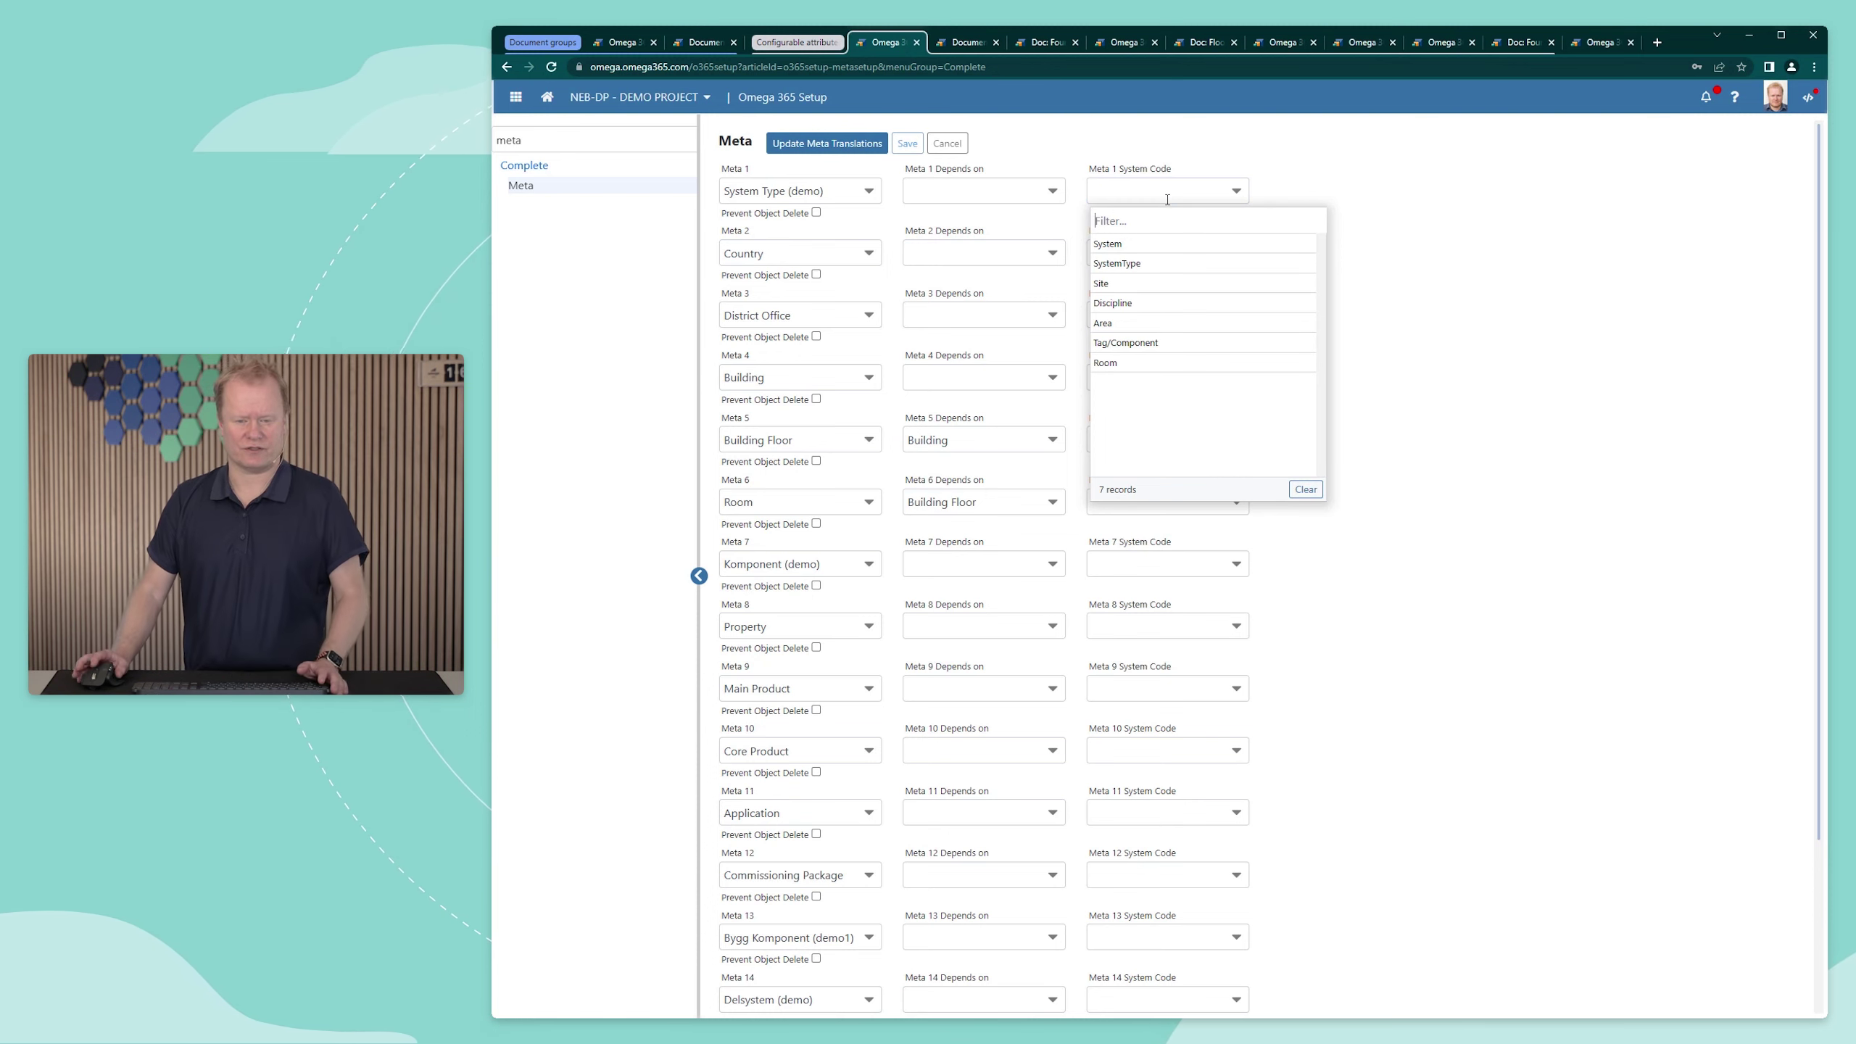
pyautogui.click(1409, 381)
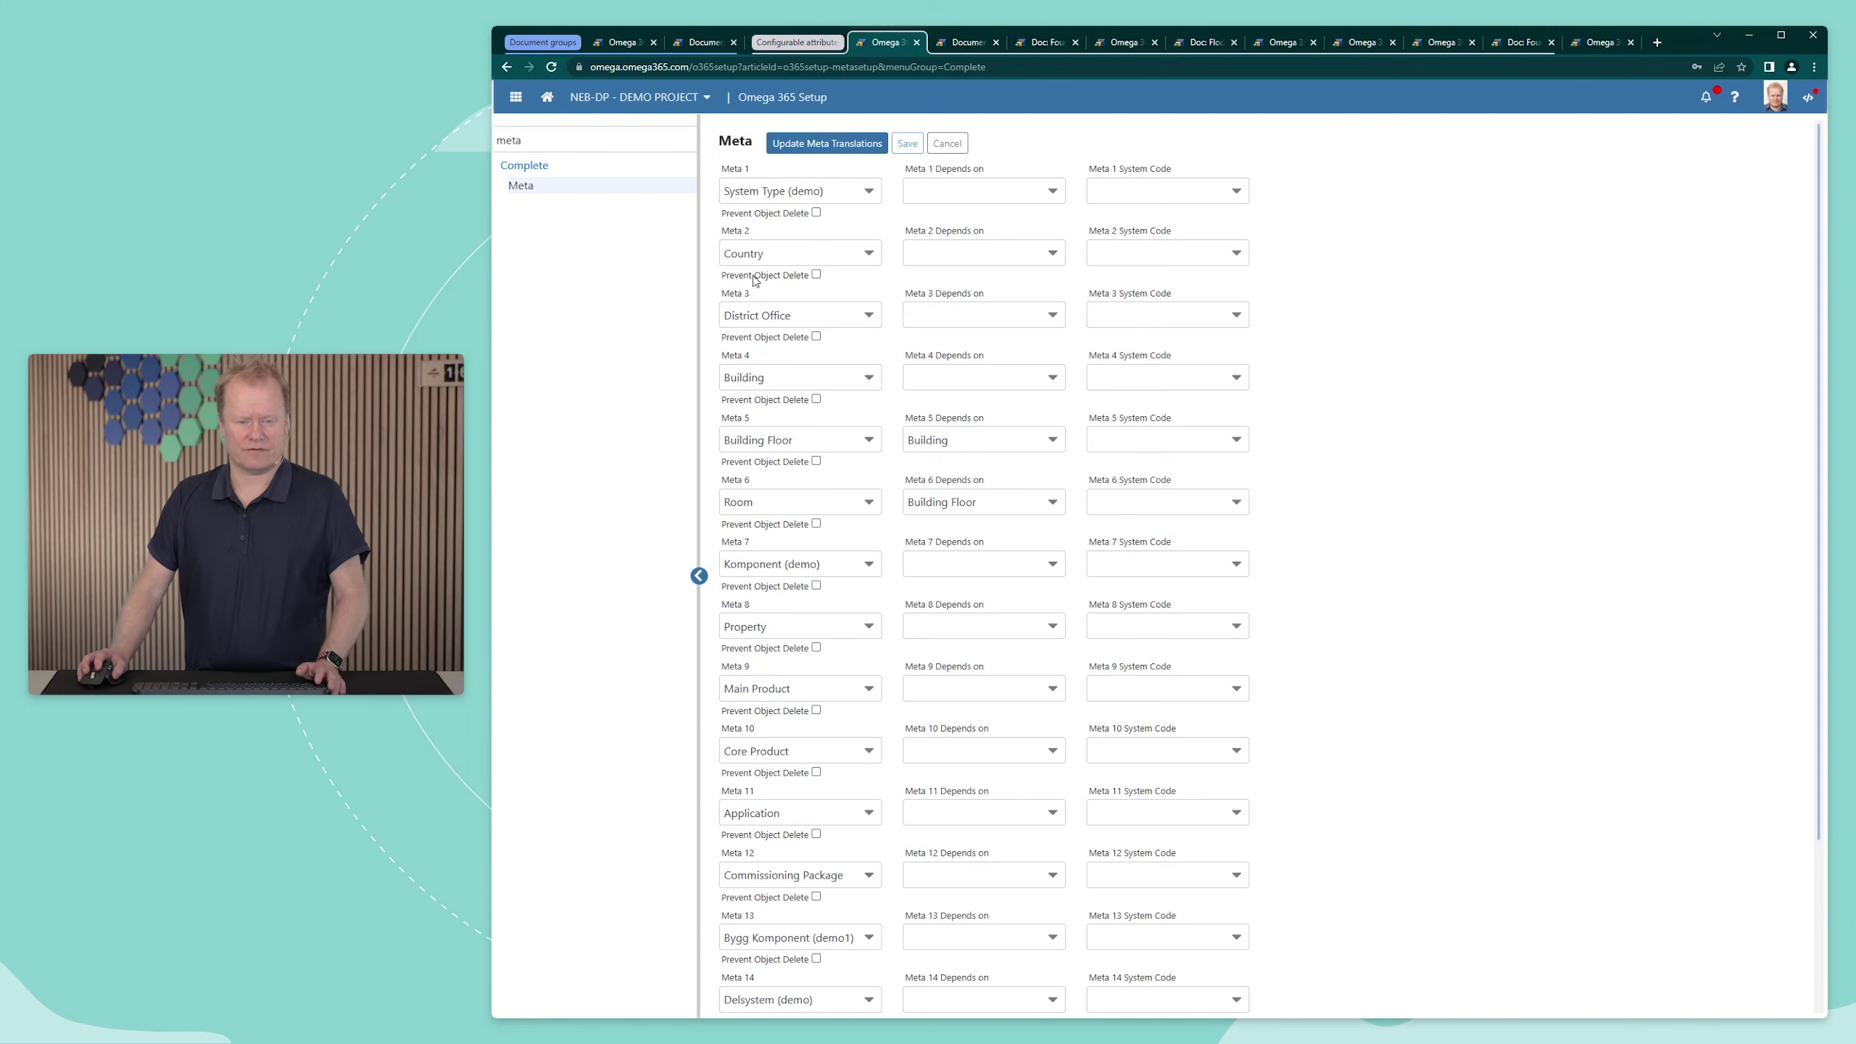
# Step: Return to the Foundation Reinforcement #7 document and expand its Asset Attributes section to view the fields there
pyautogui.click(959, 42)
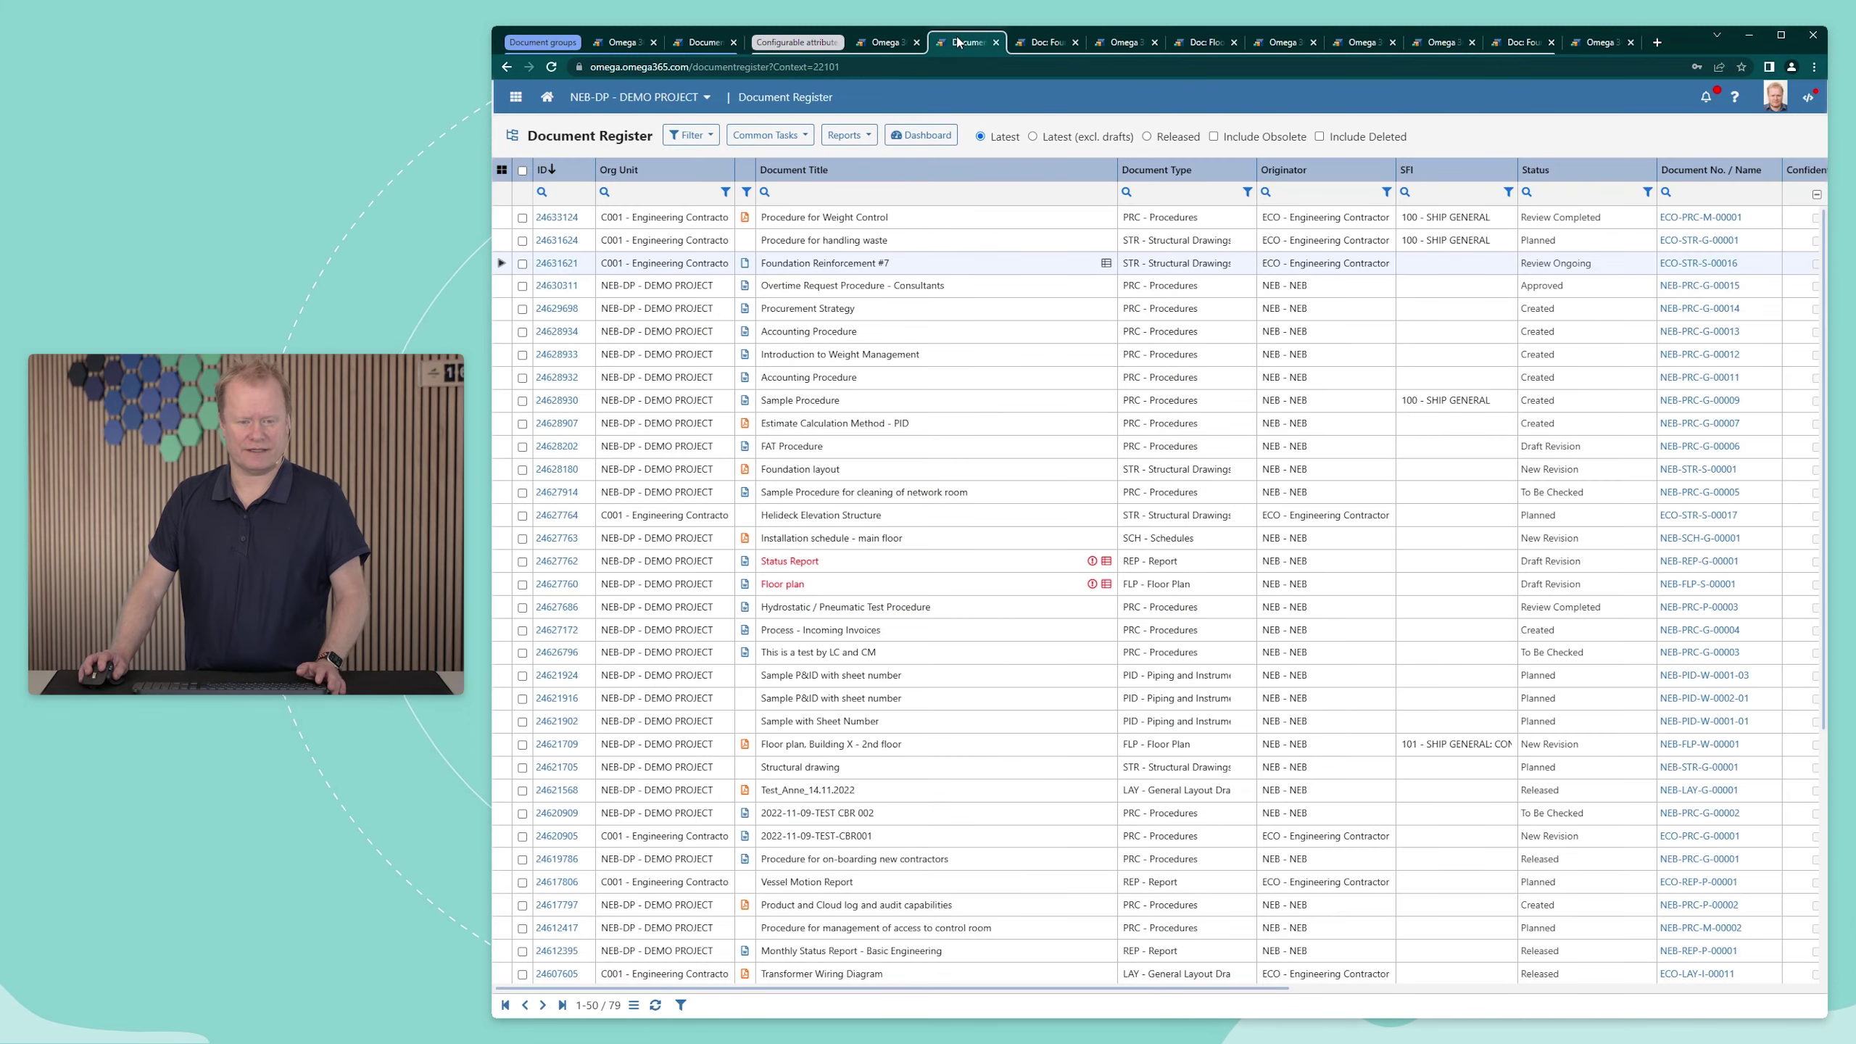
pyautogui.click(1039, 44)
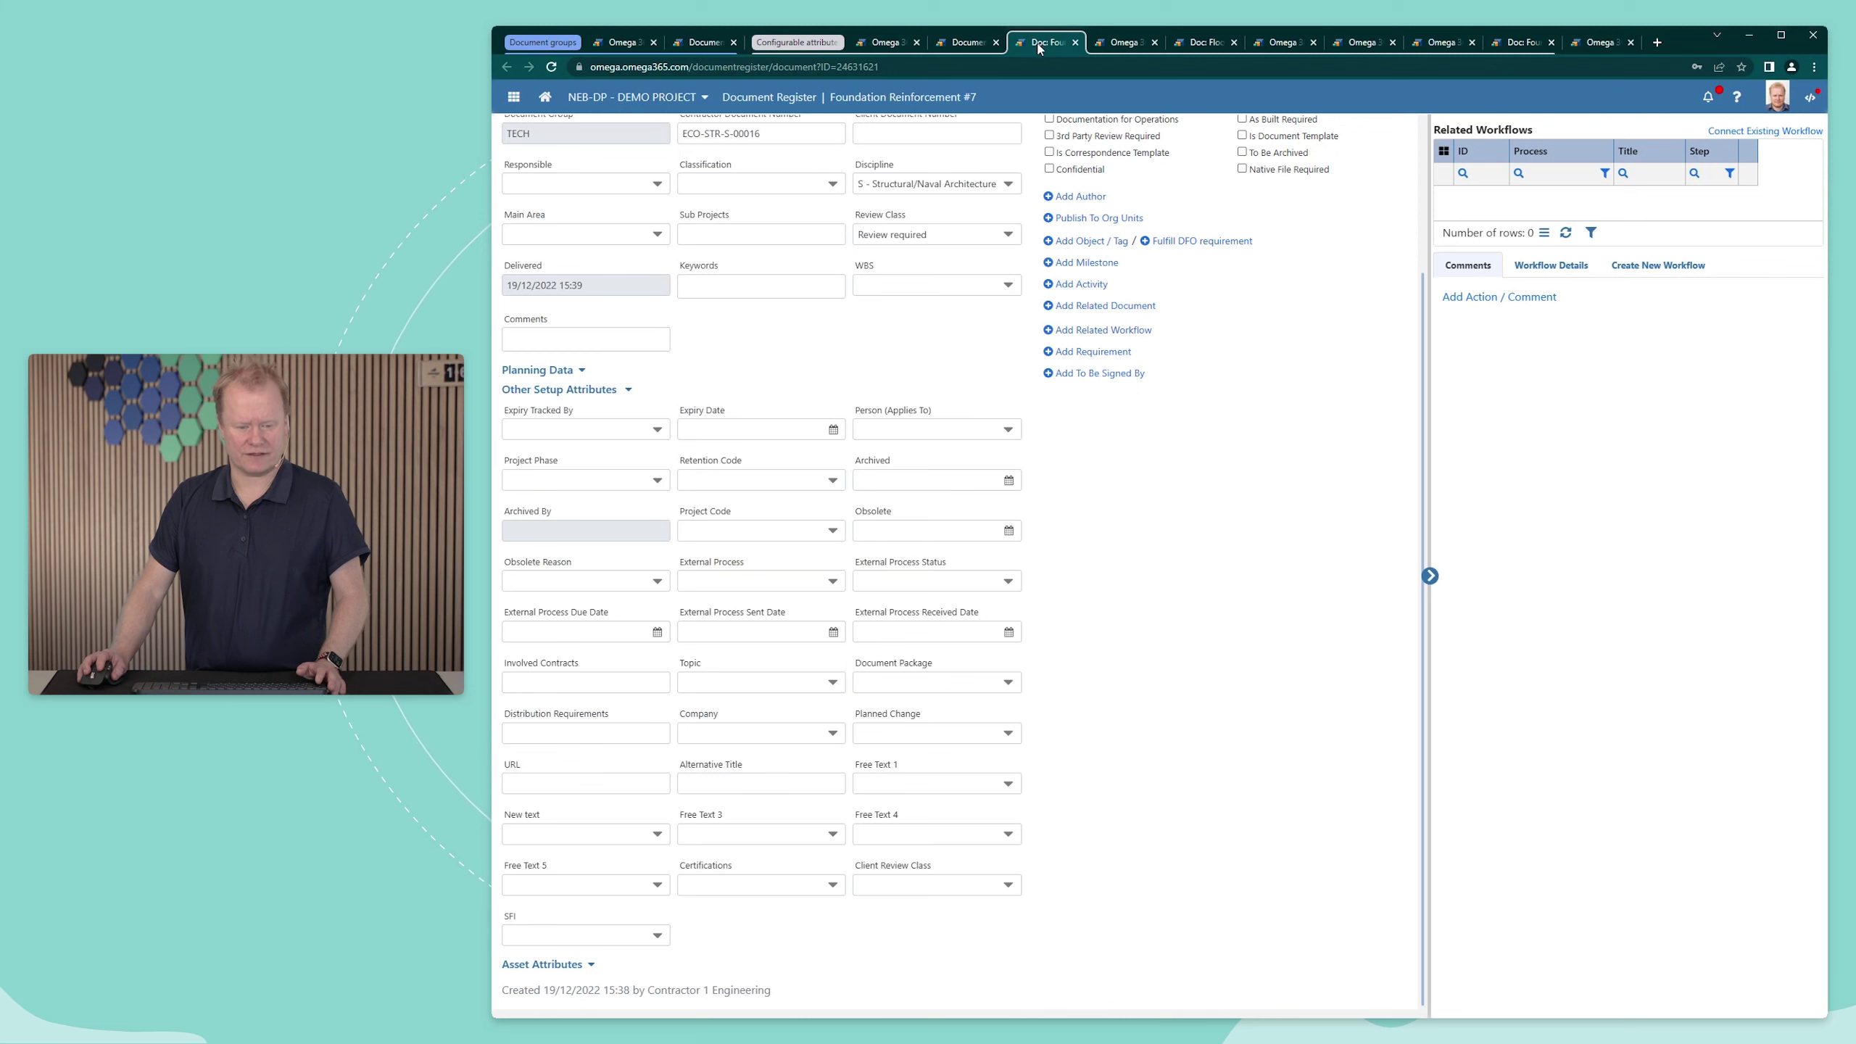
pyautogui.click(579, 964)
pyautogui.scroll(-3, 684, 810)
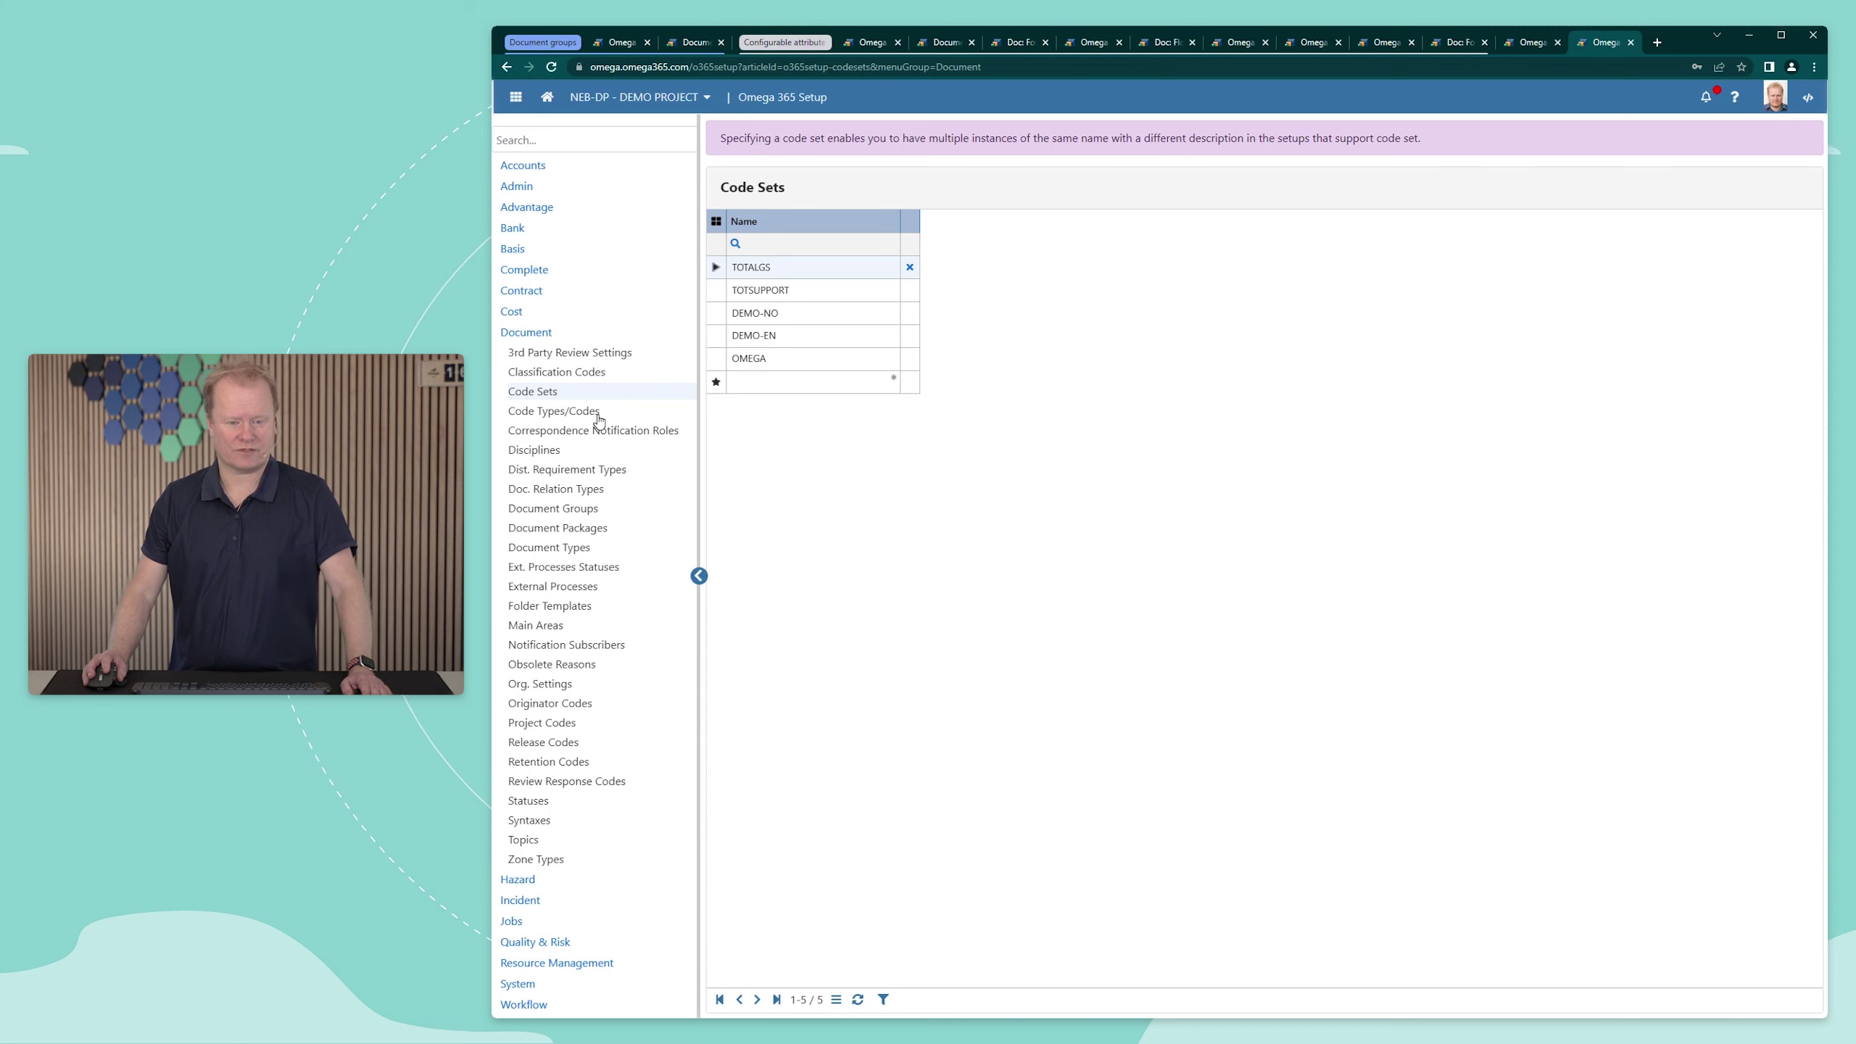
# Step: View the Code Set column in the Document Types setup and in the Disciplines setup
pyautogui.click(577, 548)
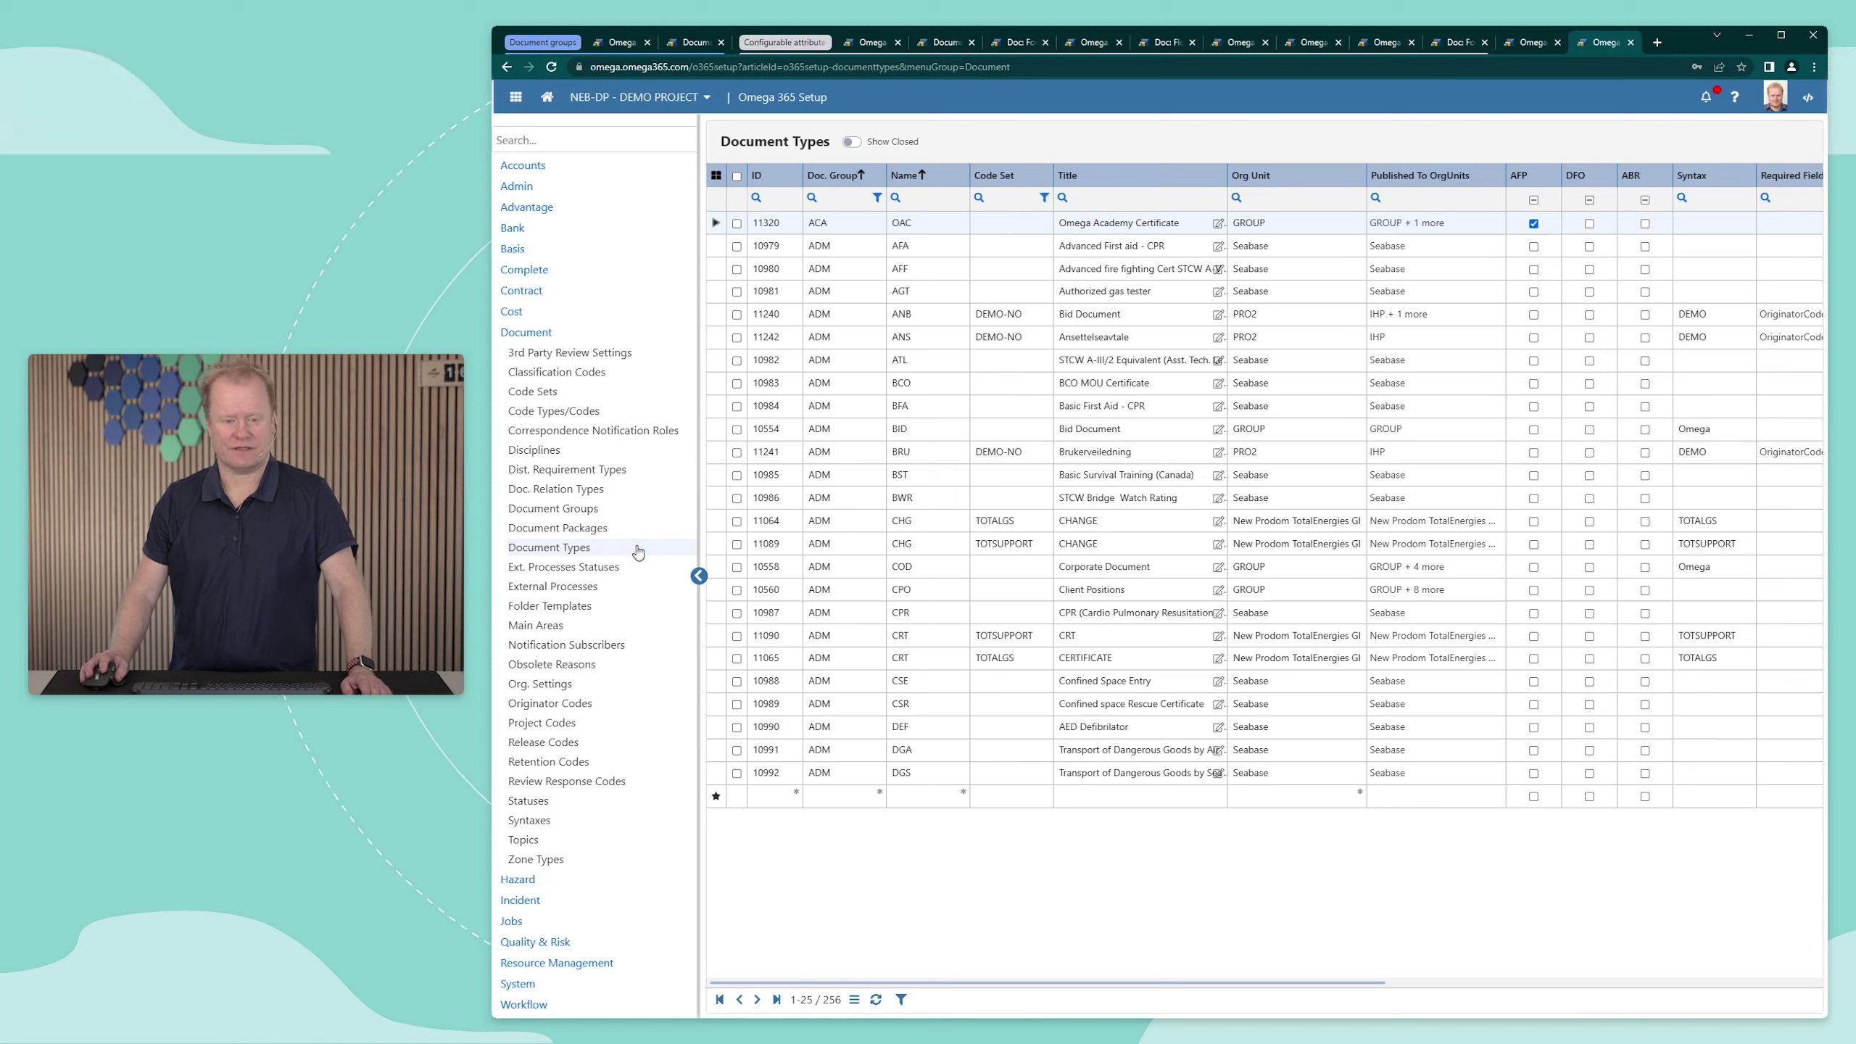
pyautogui.click(549, 454)
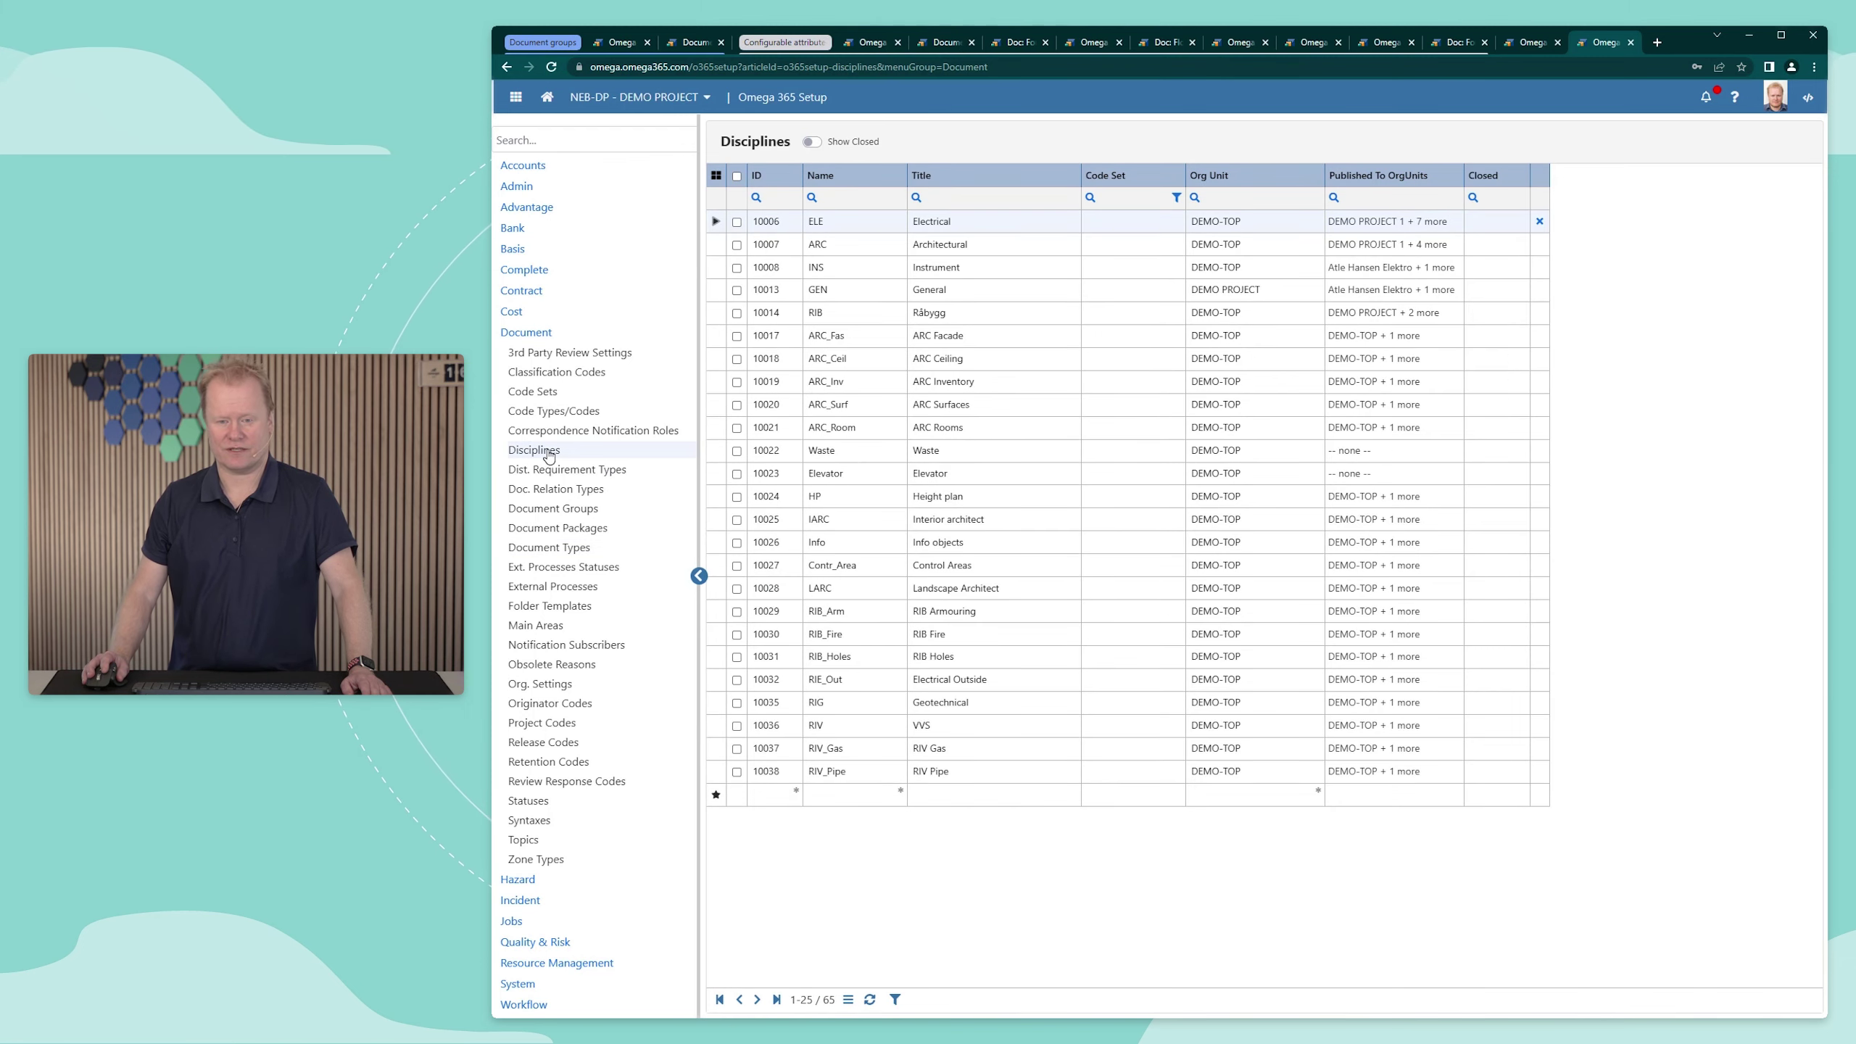